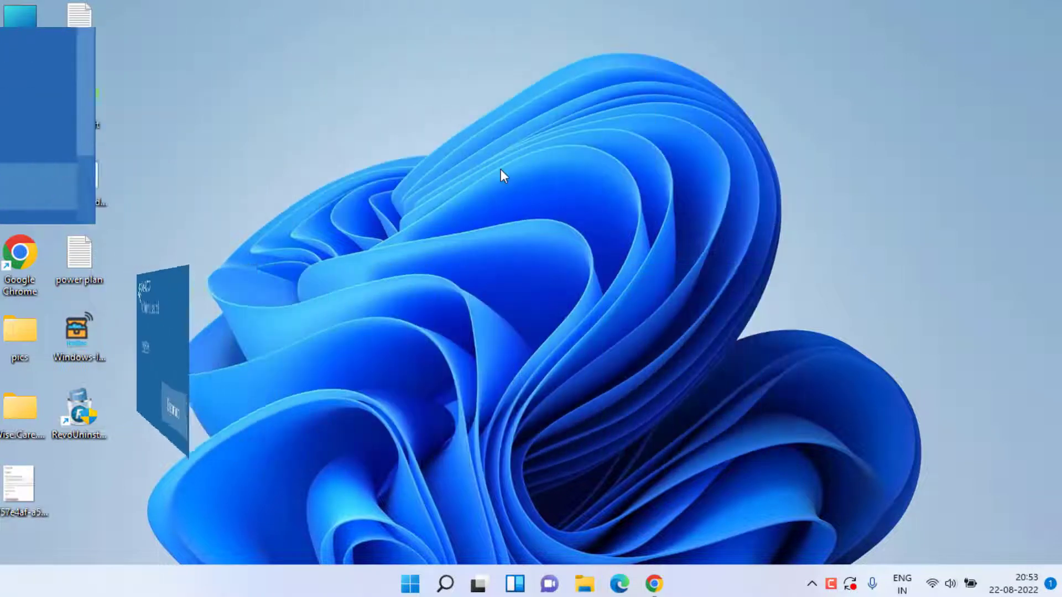
Check the Windows Update page in Settings, then close Settings
key("super+i")
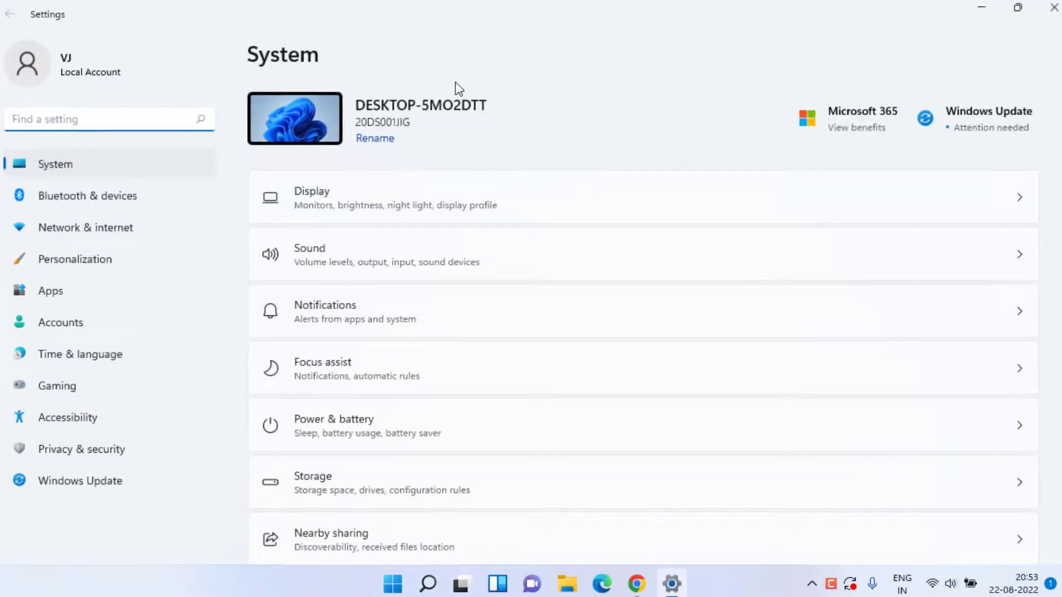
left_click(109, 484)
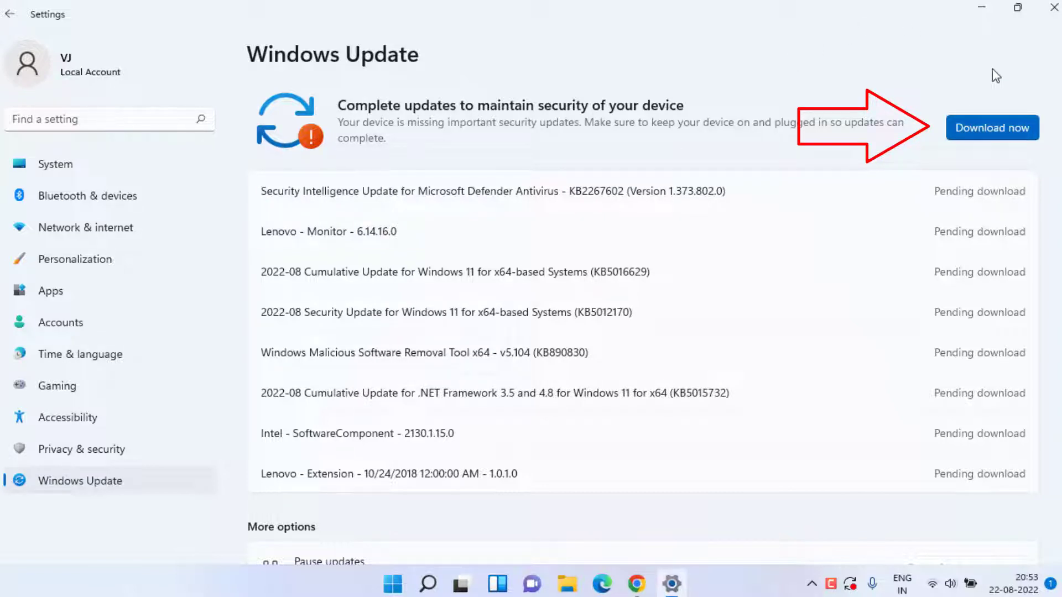
left_click(1054, 7)
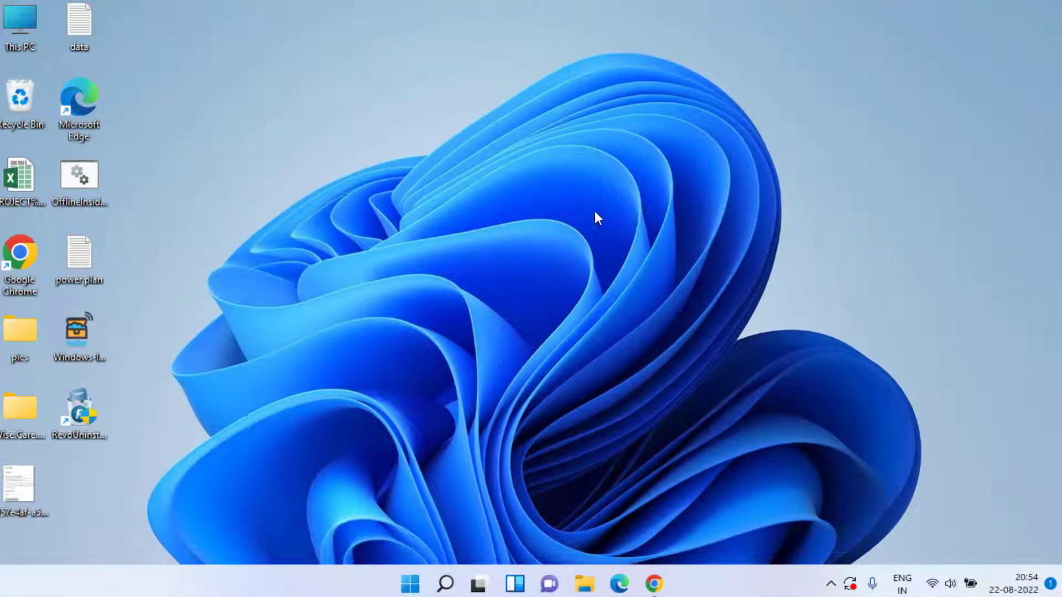
Show the Driver tab of the Intel(R) Dual Band Wireless-AC 7265 properties in Device Manager
right_click(412, 589)
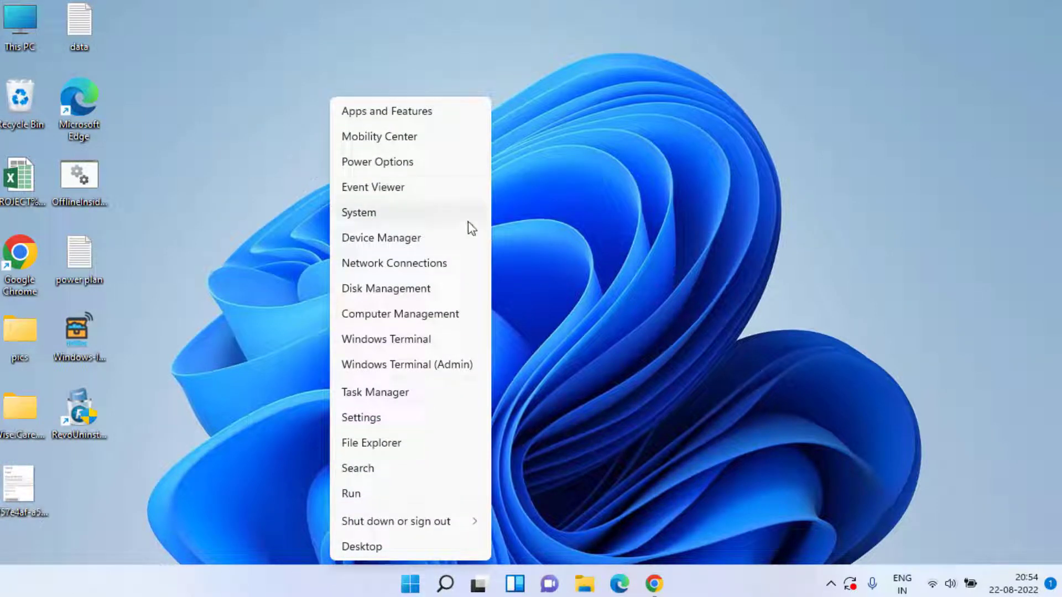
left_click(400, 243)
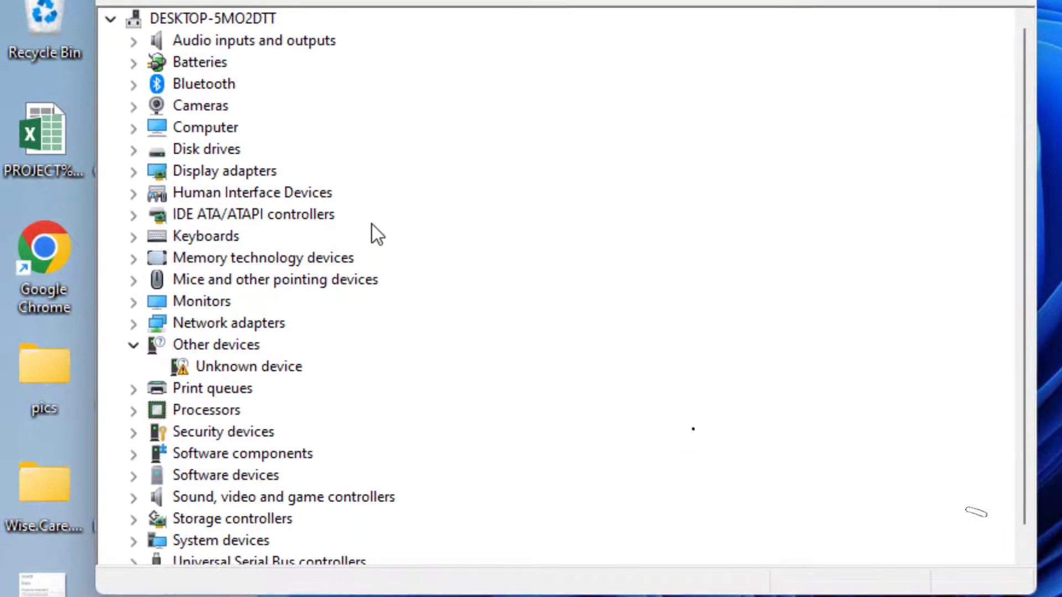
left_click(134, 323)
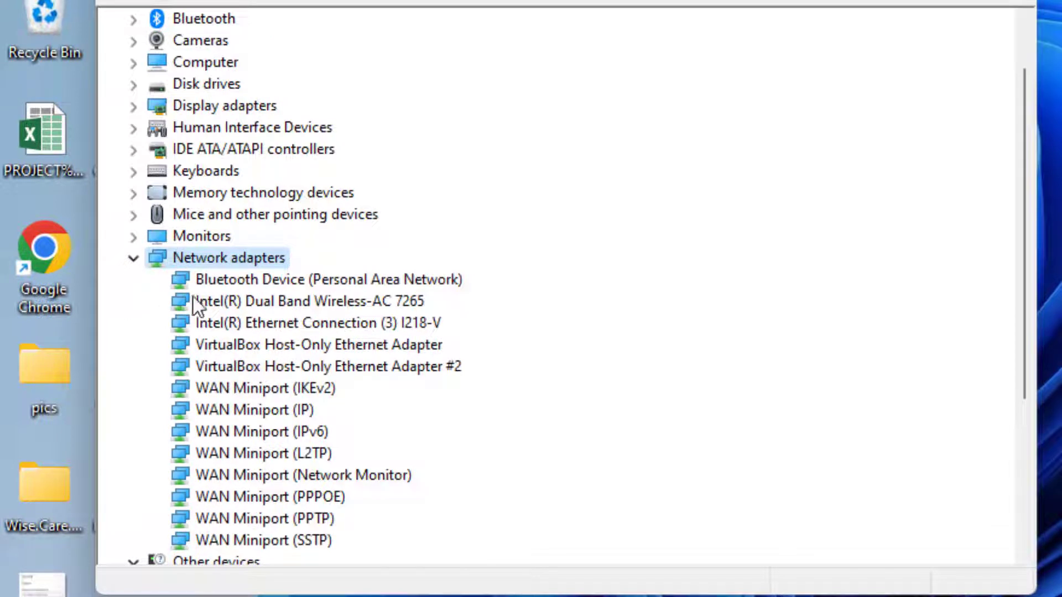
right_click(376, 303)
left_click(363, 311)
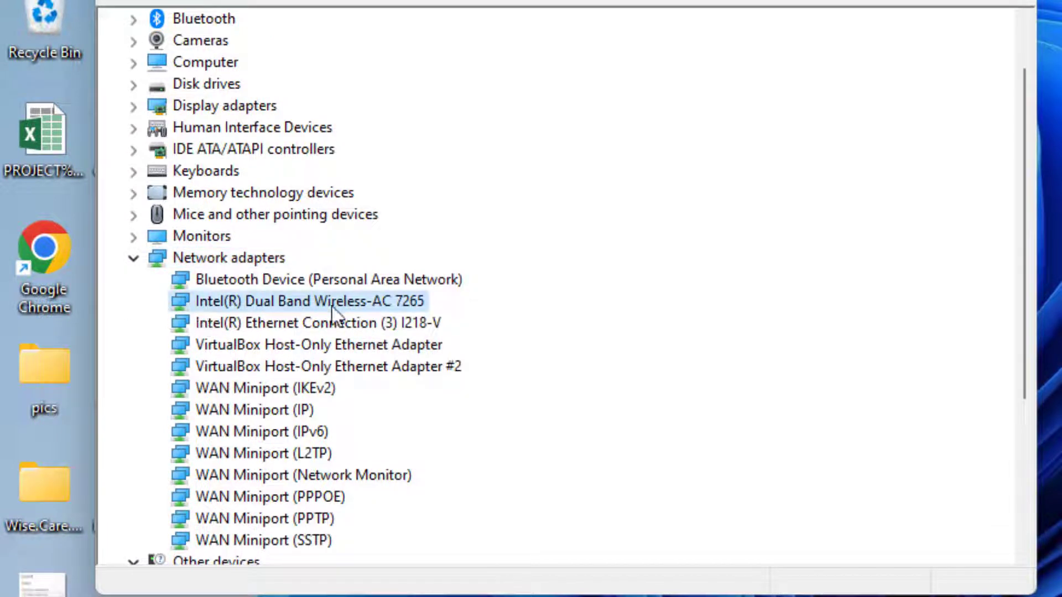
right_click(388, 299)
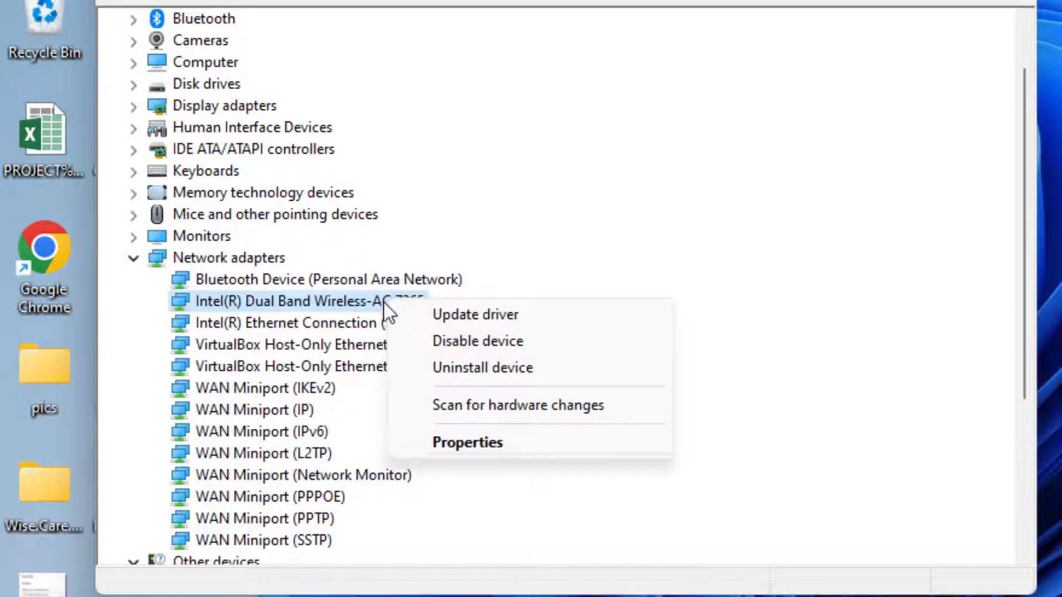
left_click(459, 443)
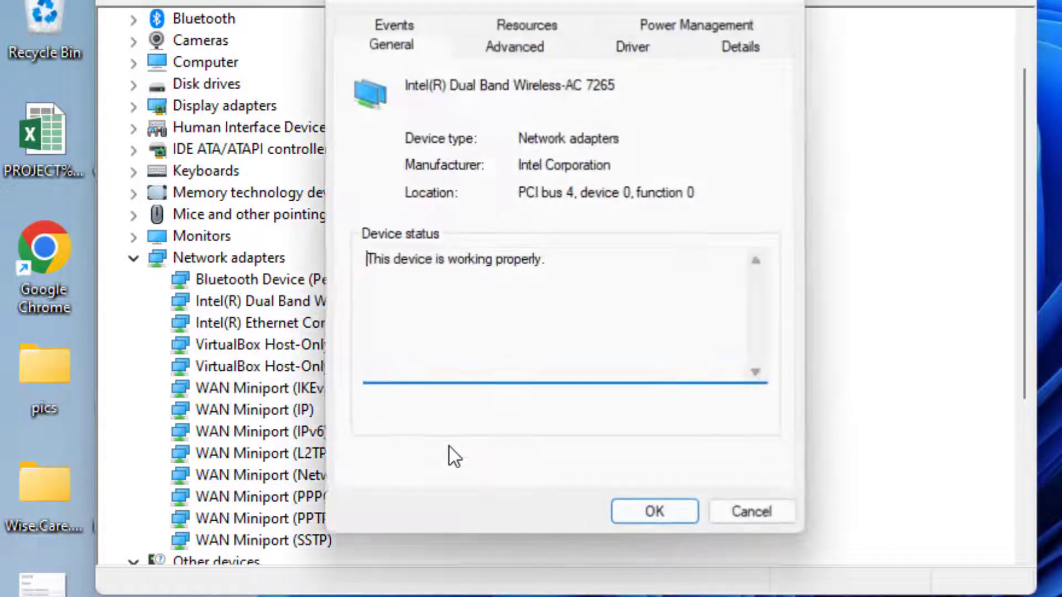
left_click(642, 49)
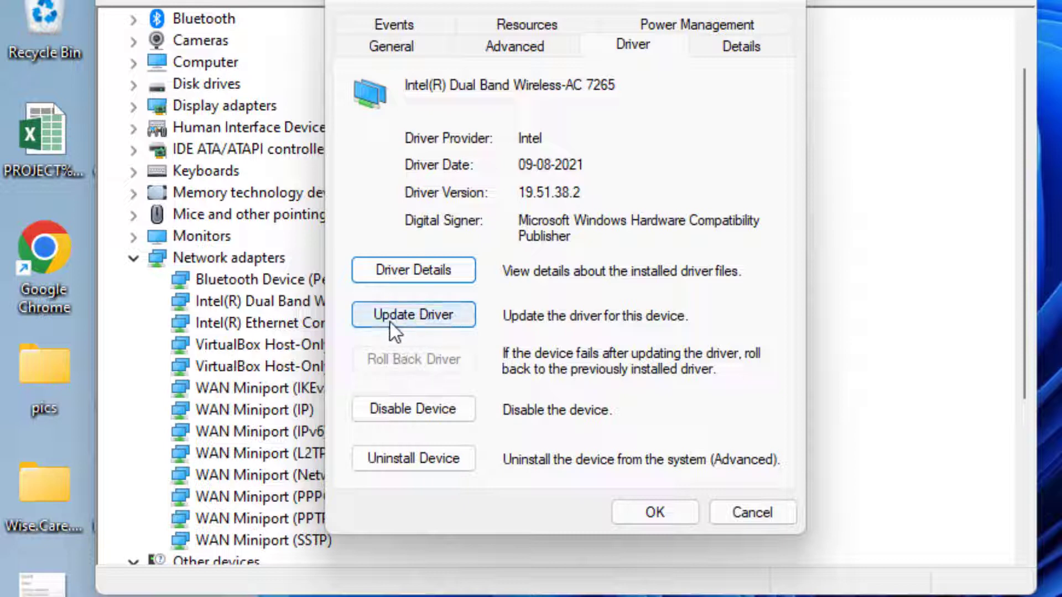
Reinstall the Wireless-AC 7265 driver by picking the Intel-published model from the computer's list
left_click(414, 313)
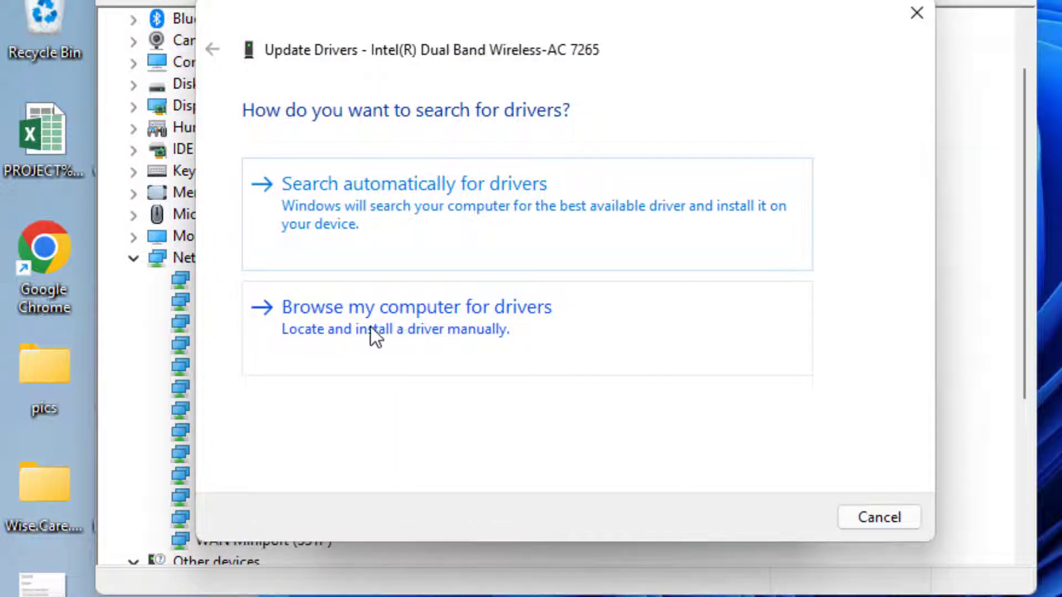
left_click(407, 318)
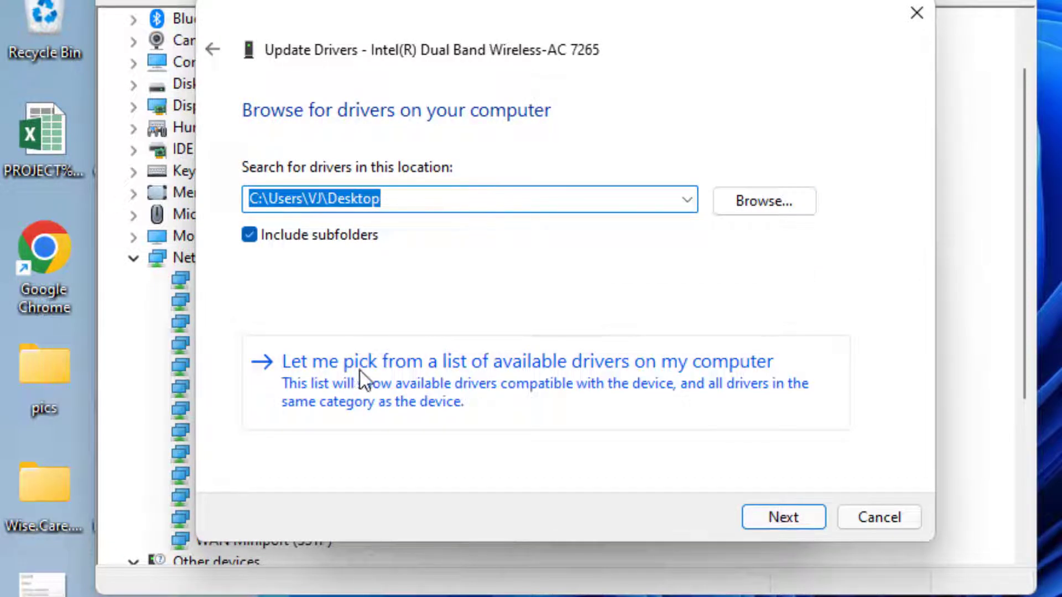
left_click(493, 393)
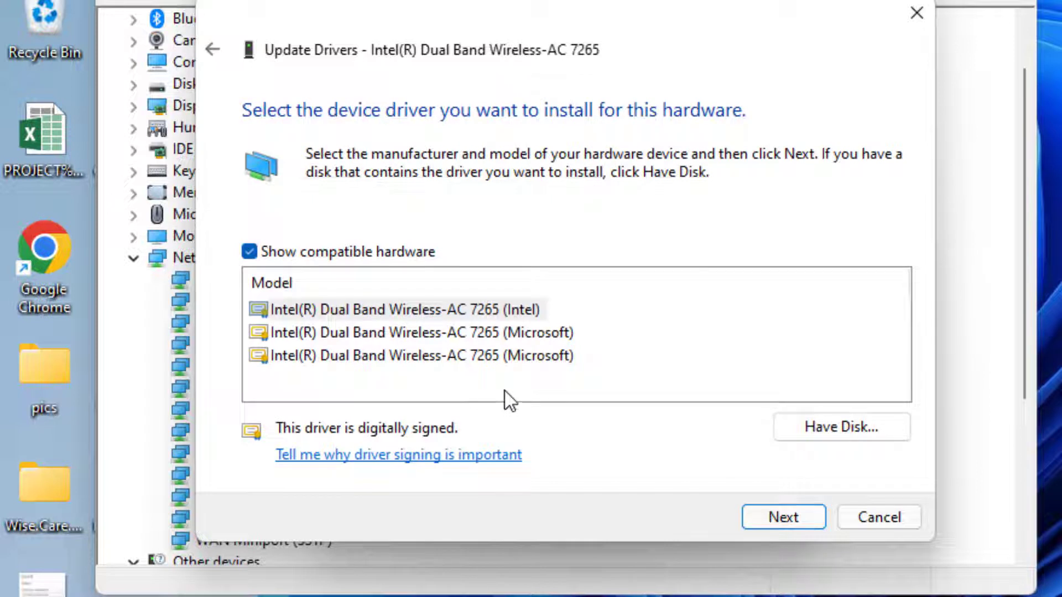
left_click(405, 317)
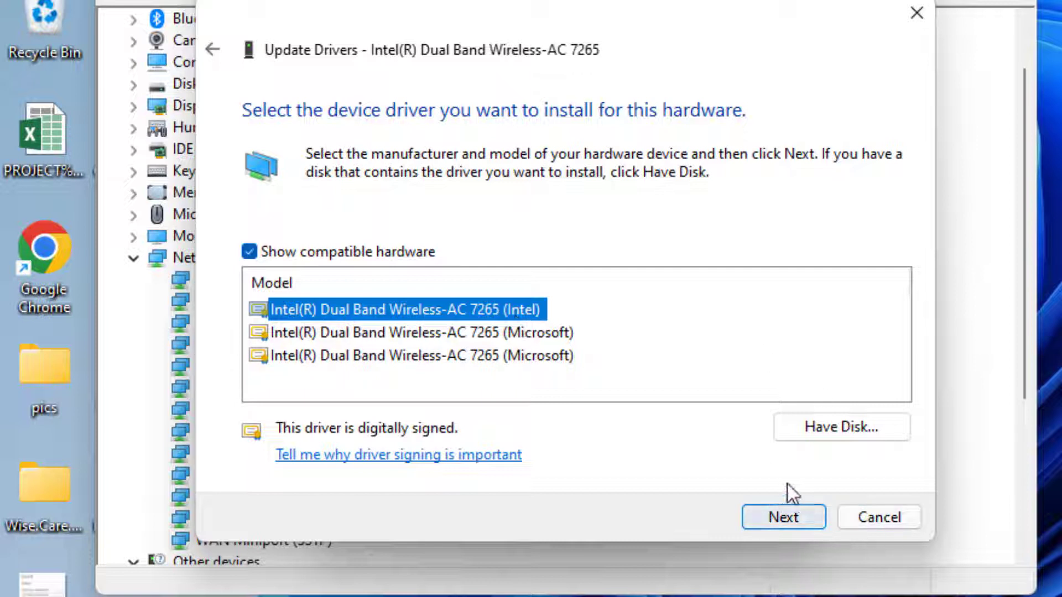
left_click(784, 526)
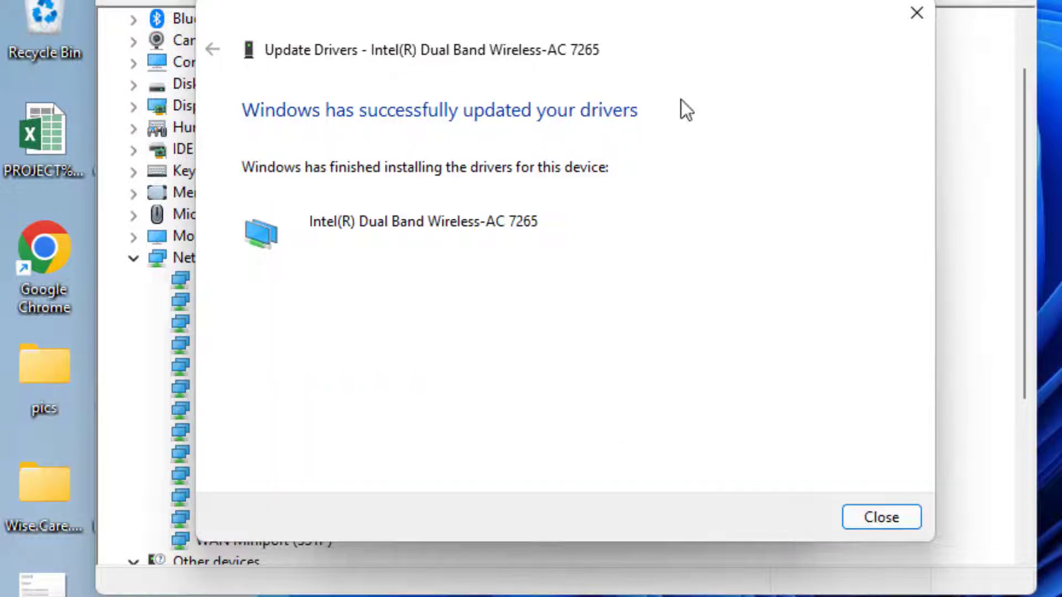
Uncheck 'Allow the computer to turn off this device to save power' for the wireless adapter
left_click(885, 519)
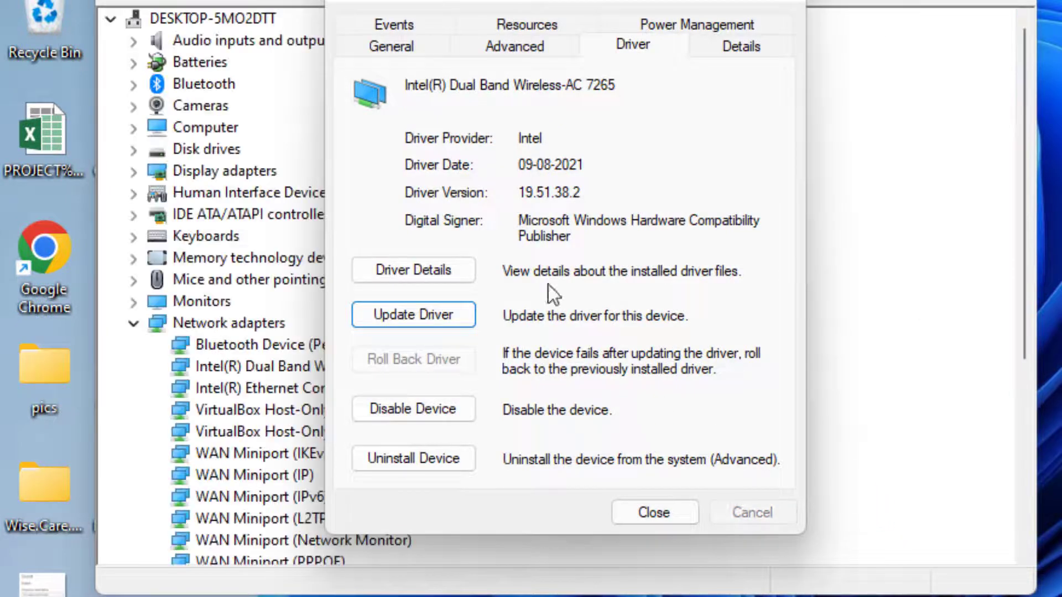
left_click(685, 25)
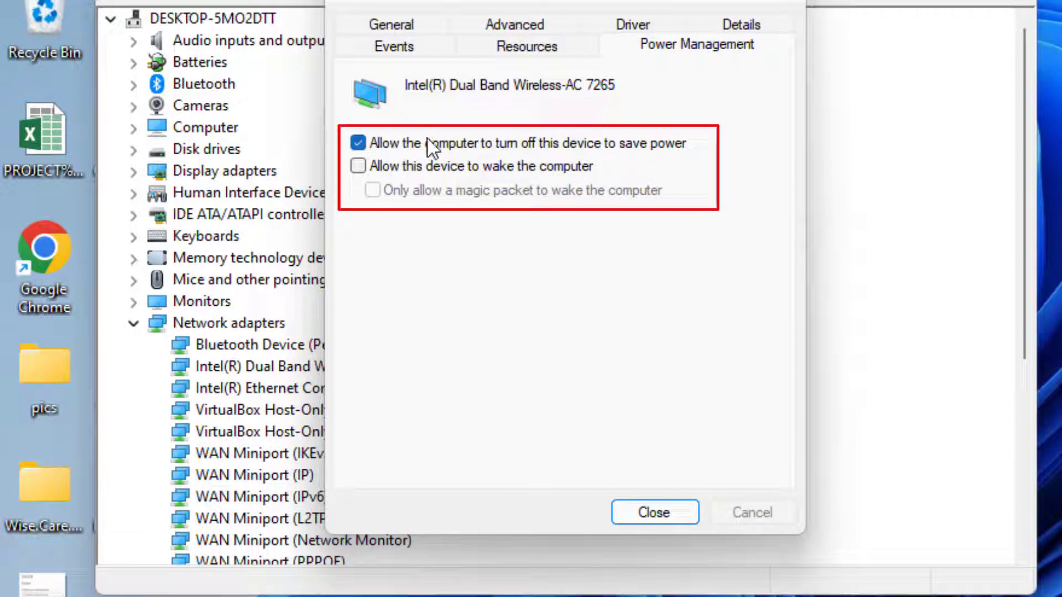
left_click(358, 145)
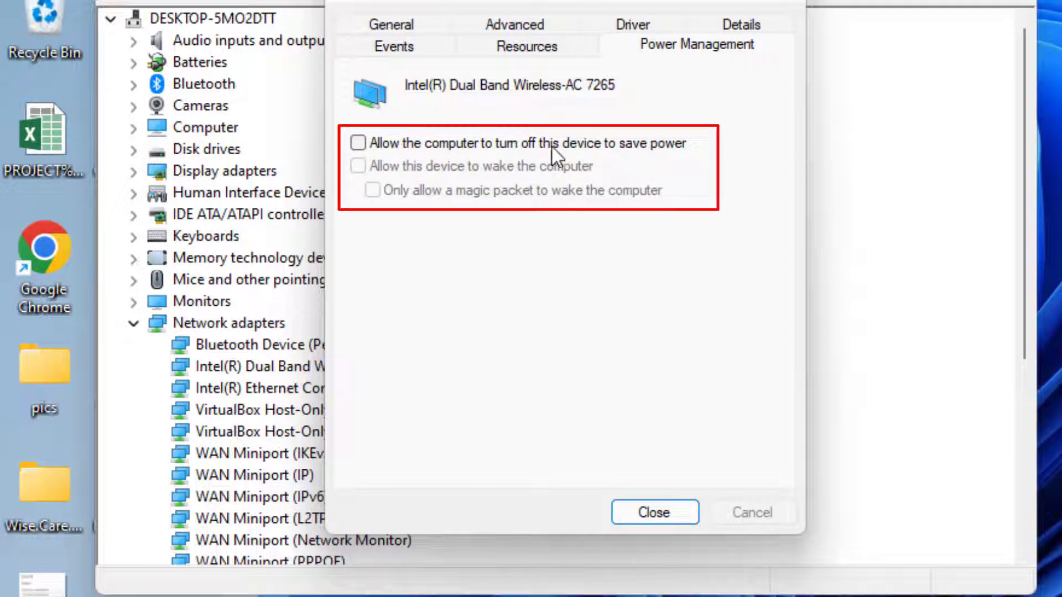
left_click(656, 516)
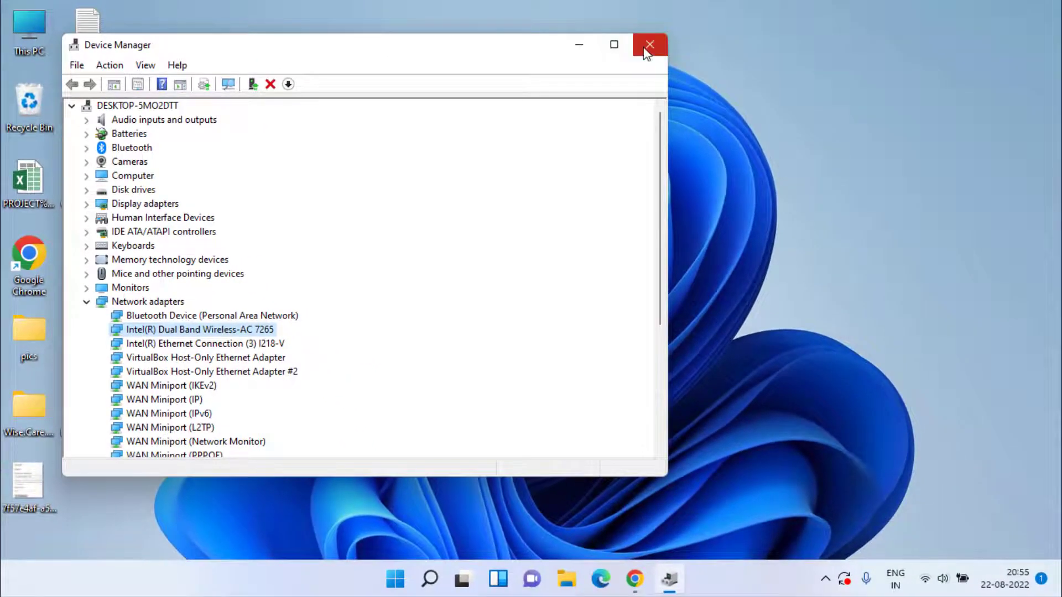
Close the Device Manager window
left_click(646, 53)
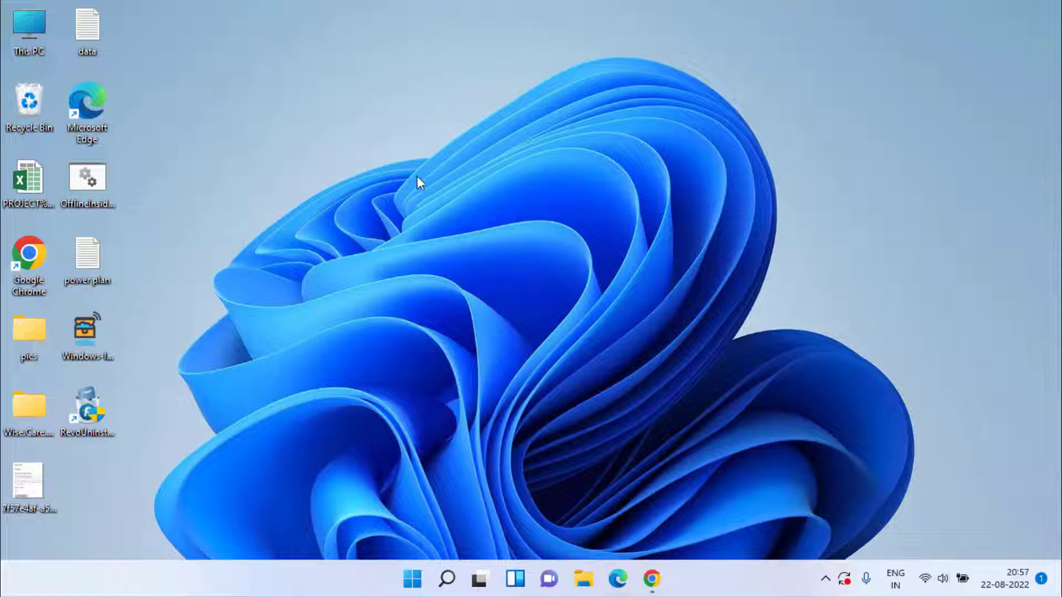
Open Network Connections by running ncpa.cpl from the Run dialog
left_click(412, 579)
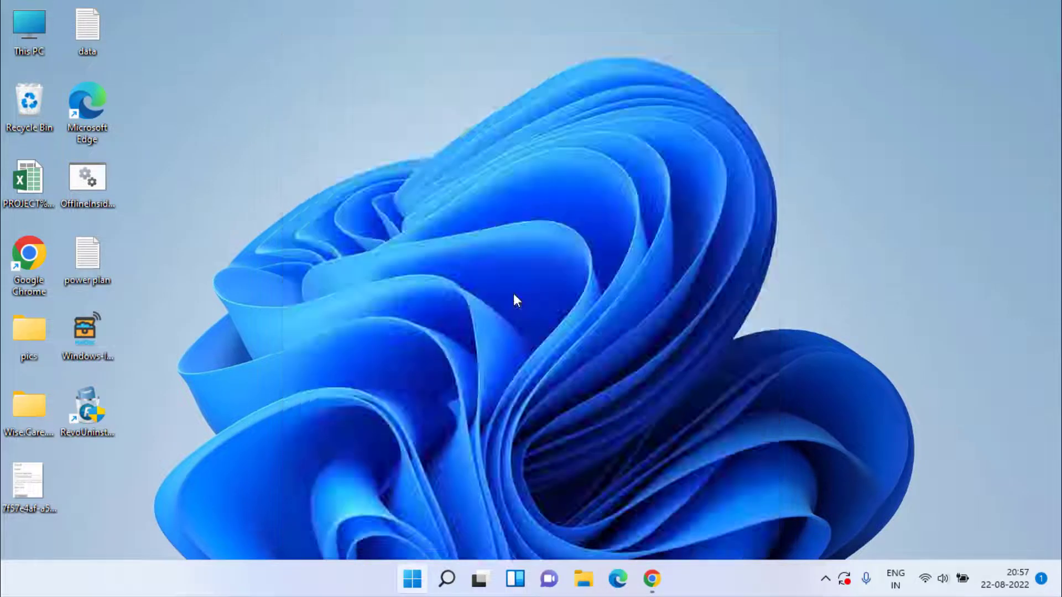
type("run")
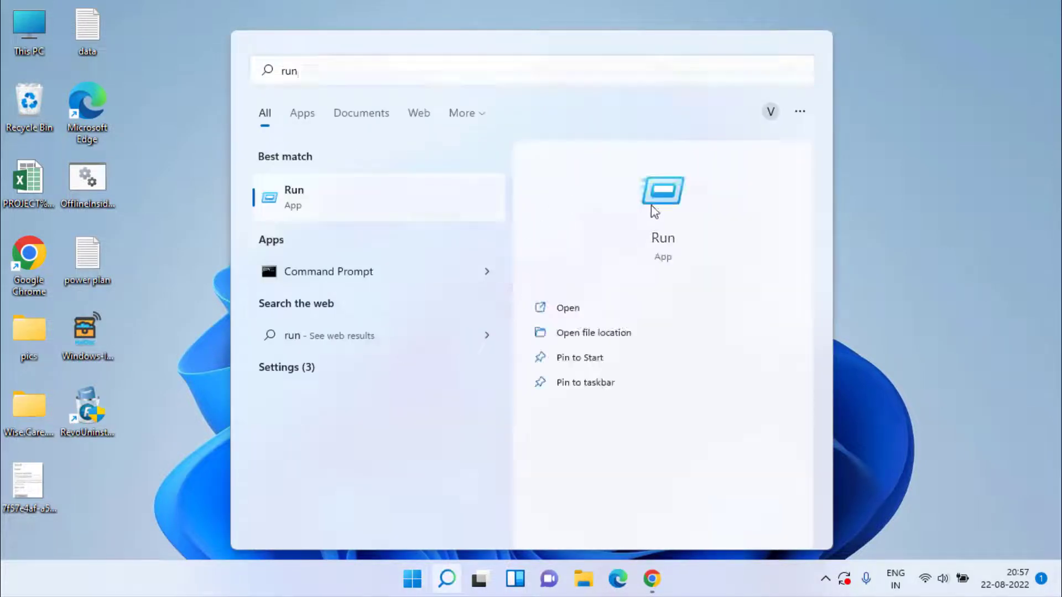
left_click(652, 206)
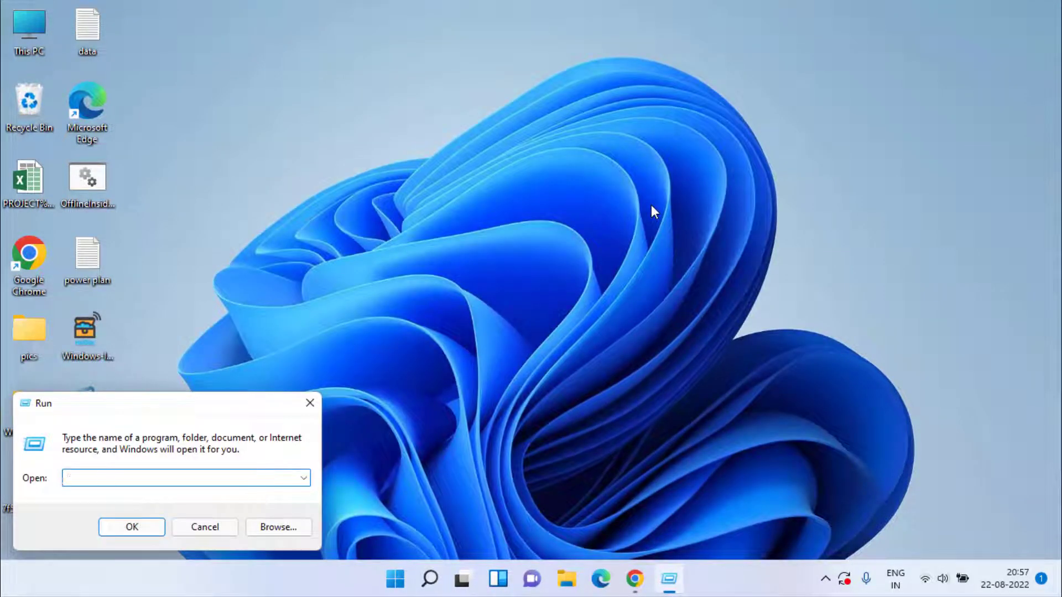
type("ncpa")
key("Down")
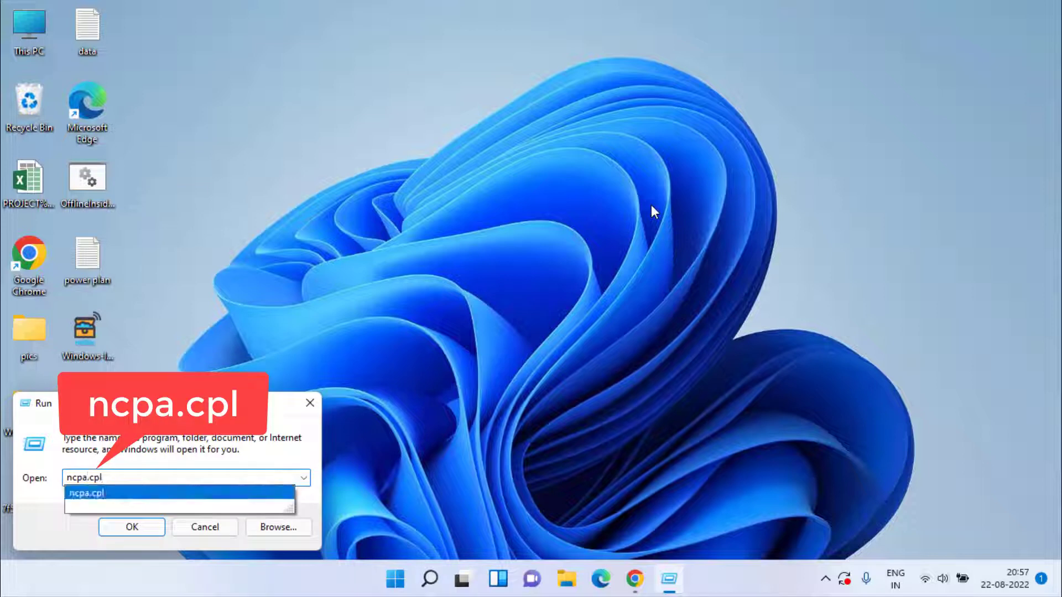
key("Return")
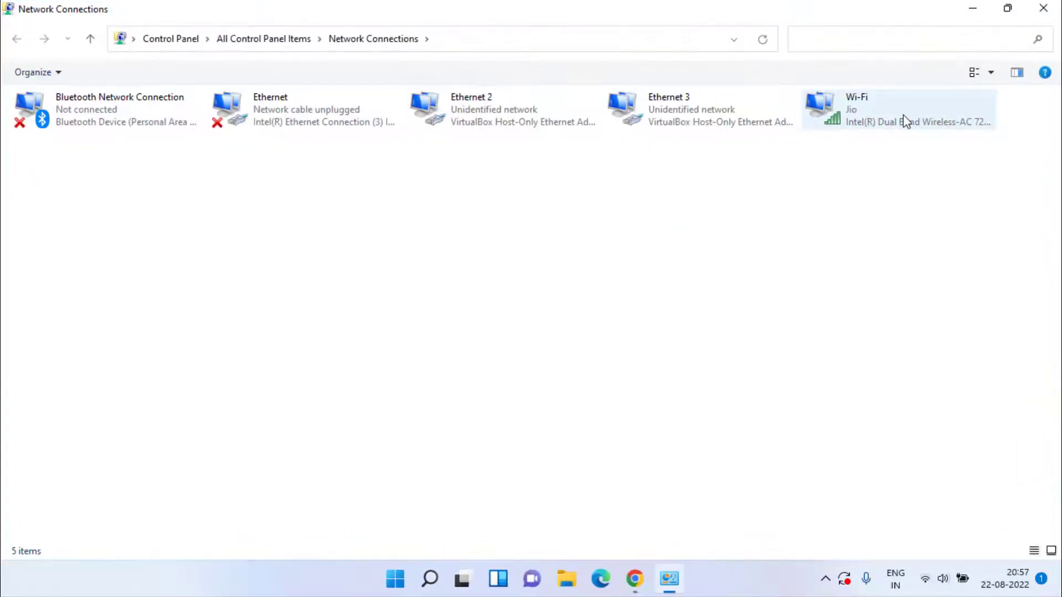
Uncheck Internet Protocol Version 6 (TCP/IPv6) in the Wi-Fi properties, apply, and show the desktop
right_click(851, 114)
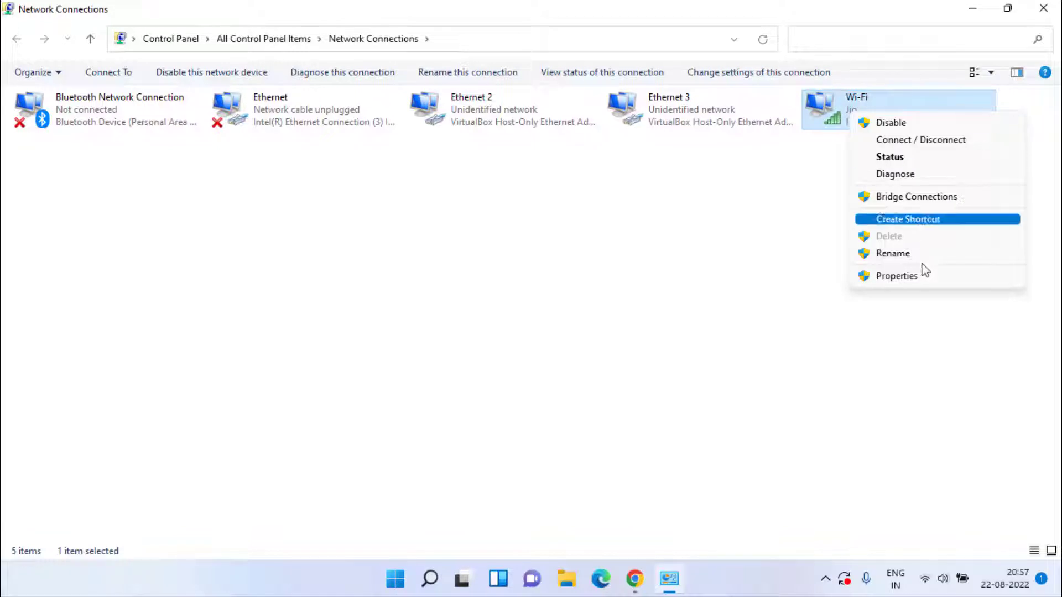
left_click(897, 276)
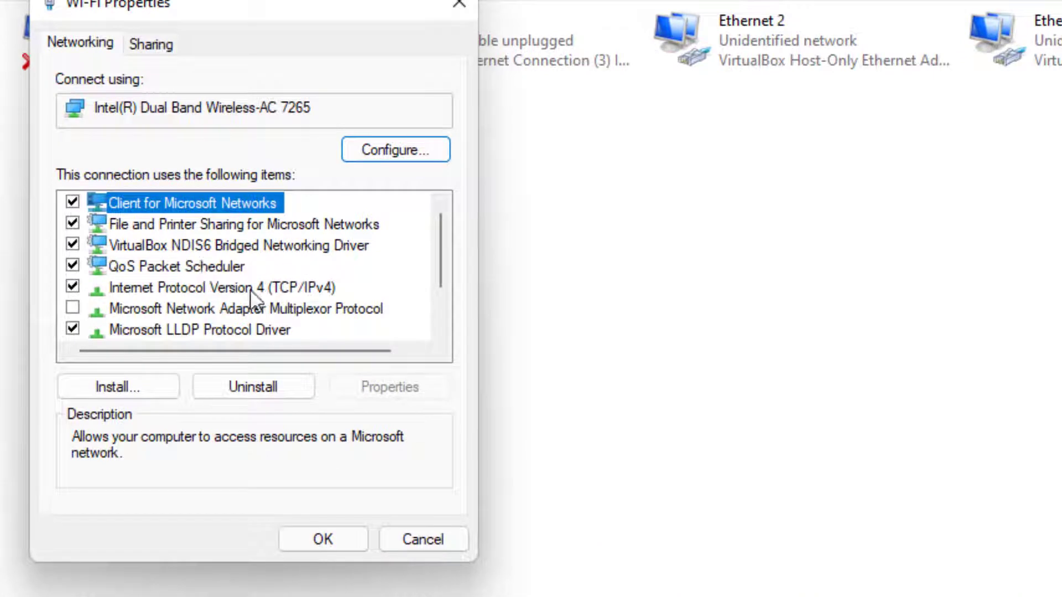
left_click(224, 286)
scroll(227, 277, "down", 1)
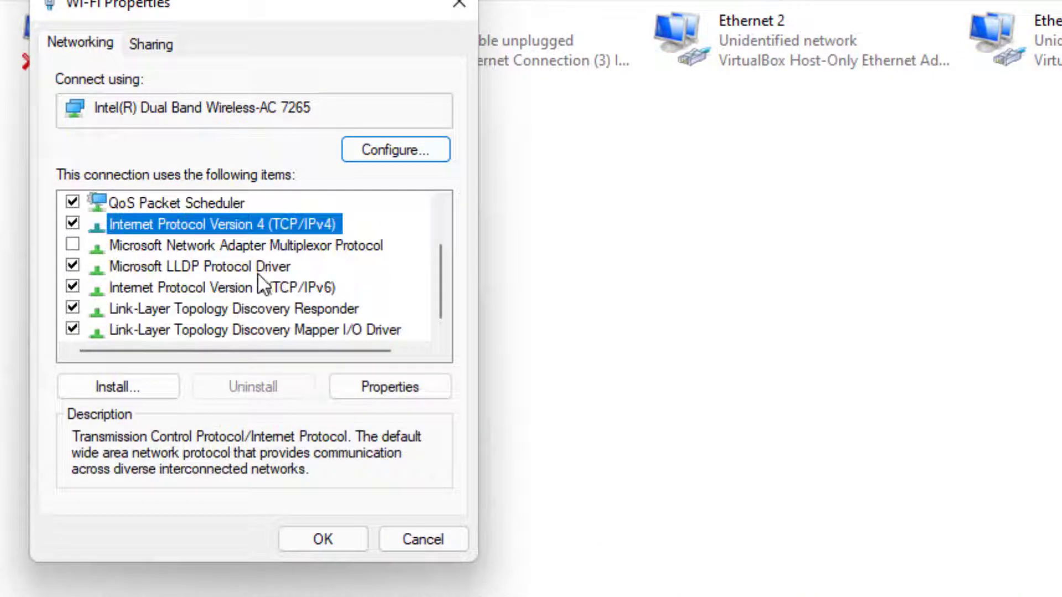
left_click(218, 287)
left_click(73, 288)
left_click(324, 547)
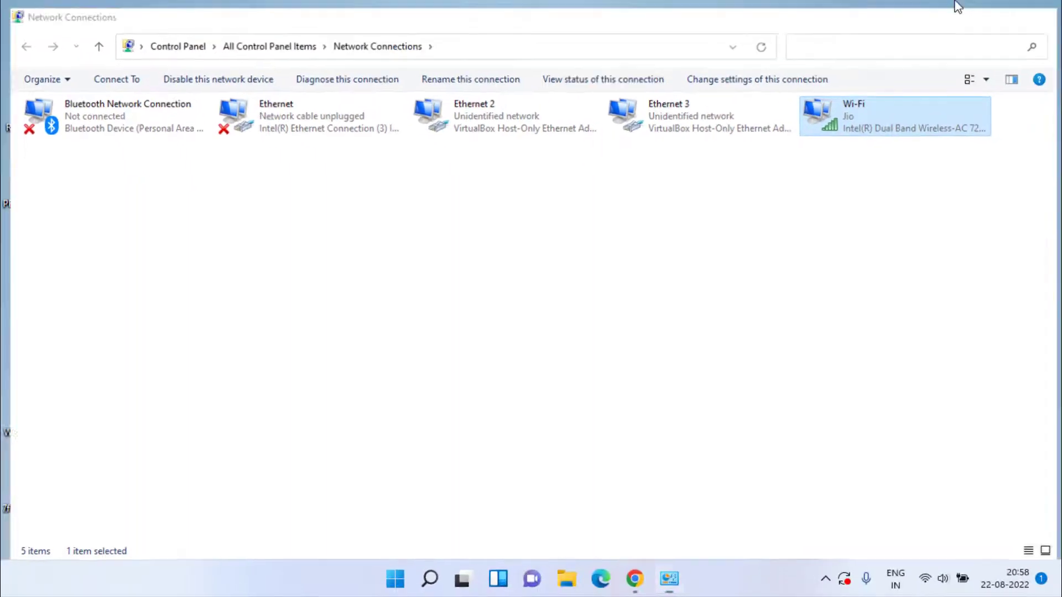
key("super+d")
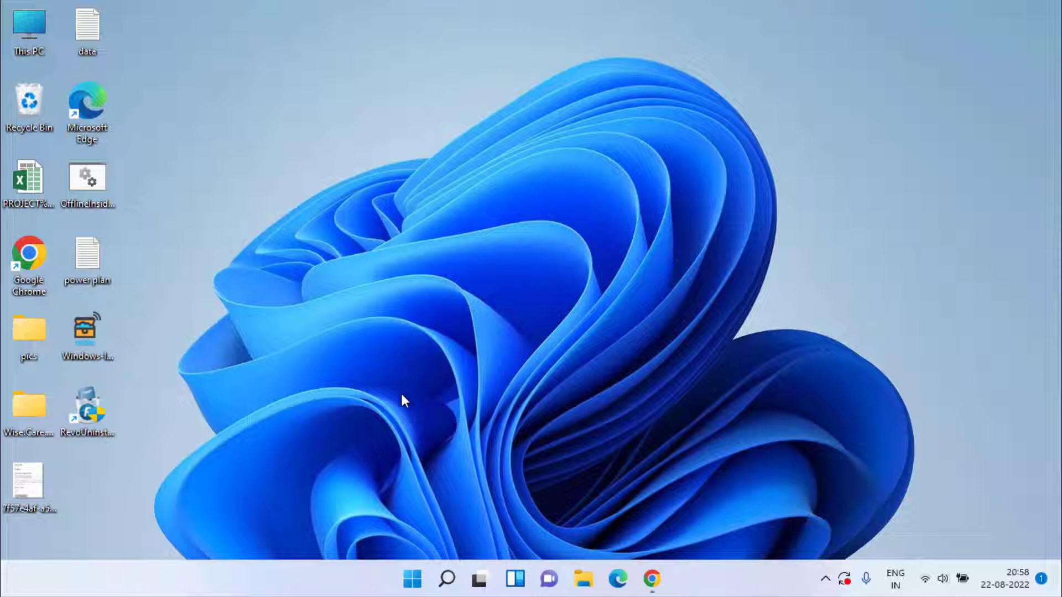
In an administrator Command Prompt, run netsh winsock reset and netsh int ip reset
left_click(412, 579)
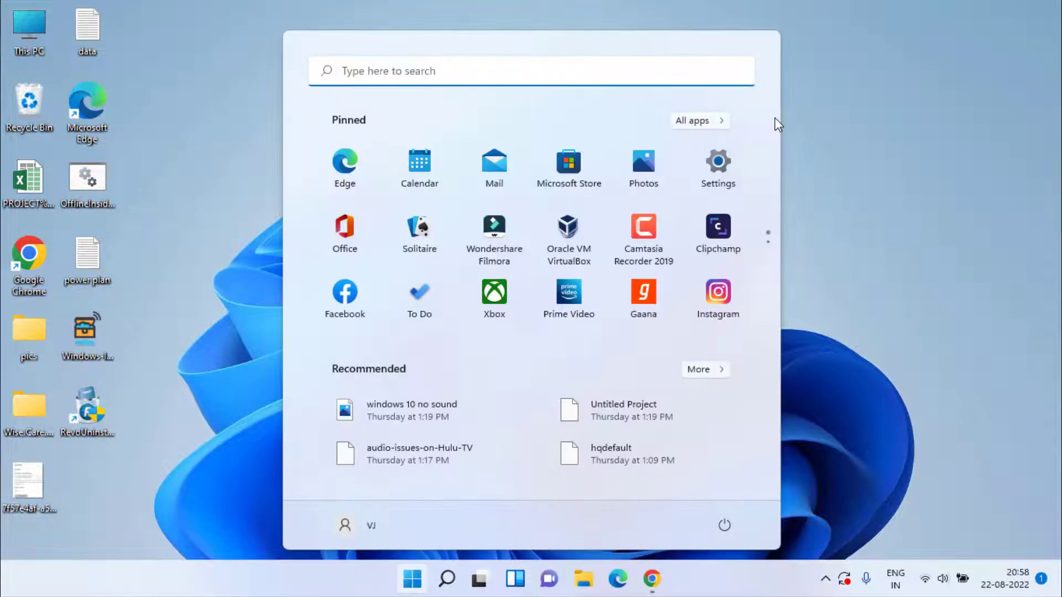
type("cmd")
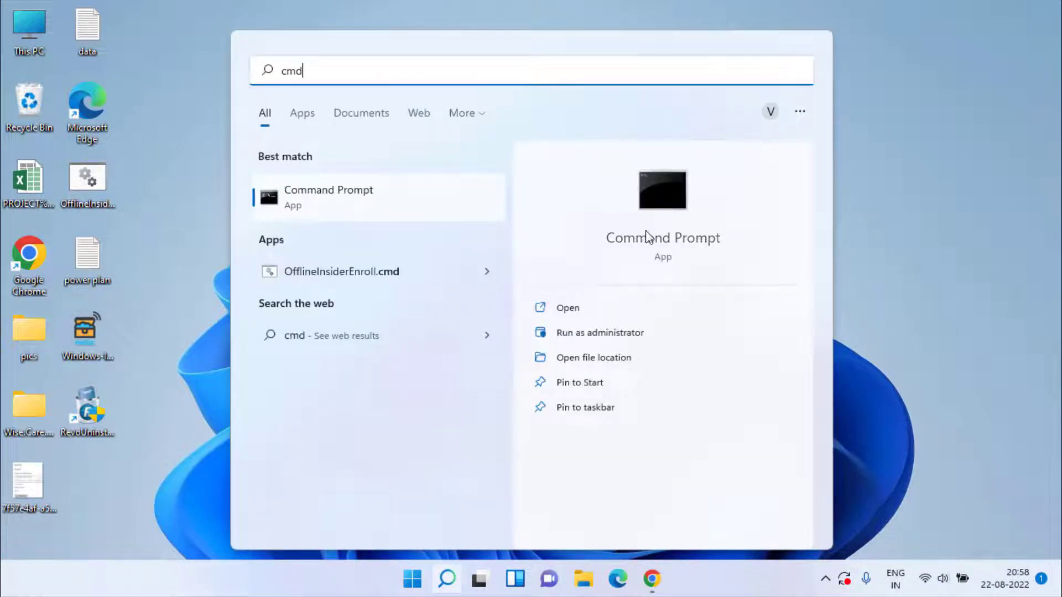
left_click(605, 335)
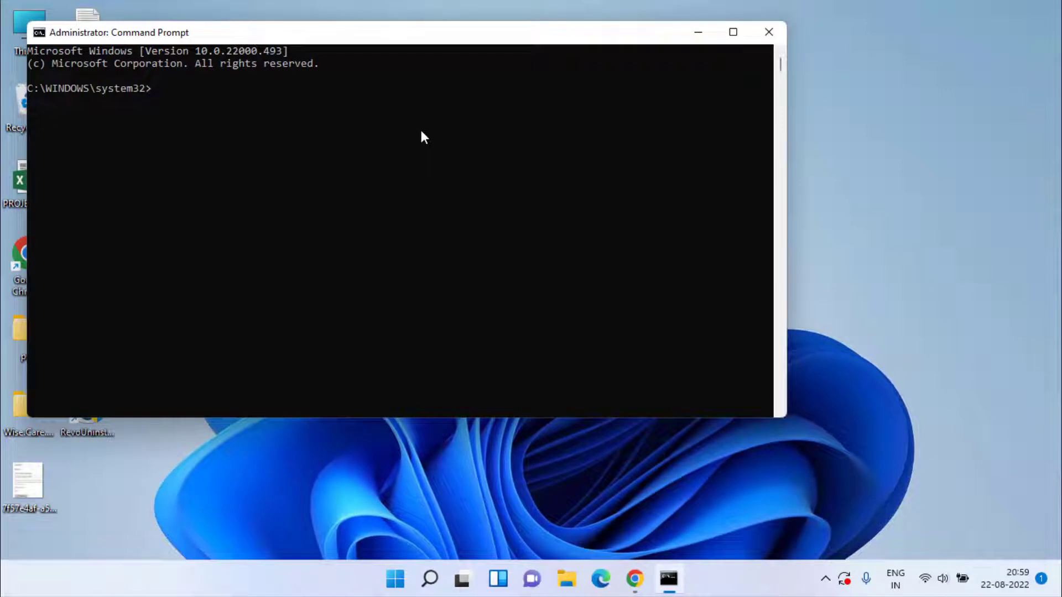
type("netsh")
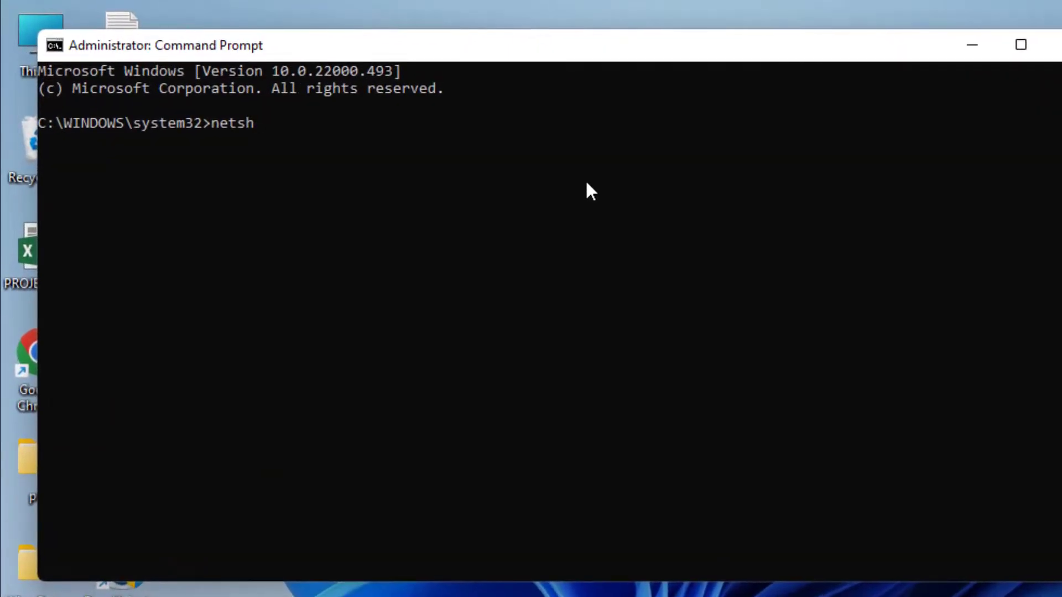
type(" winsock")
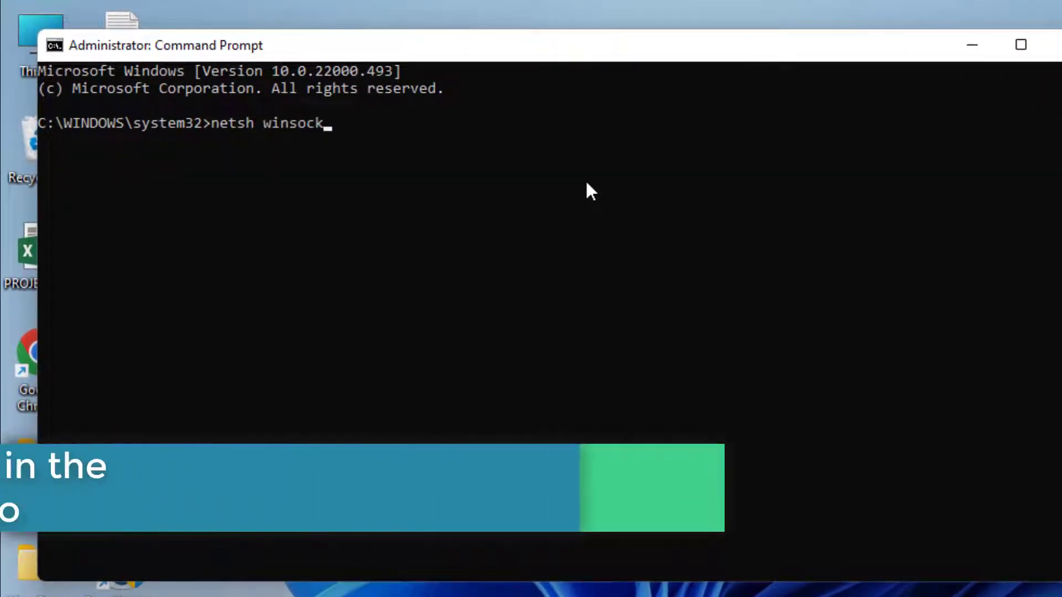
type(" reset")
key("Return")
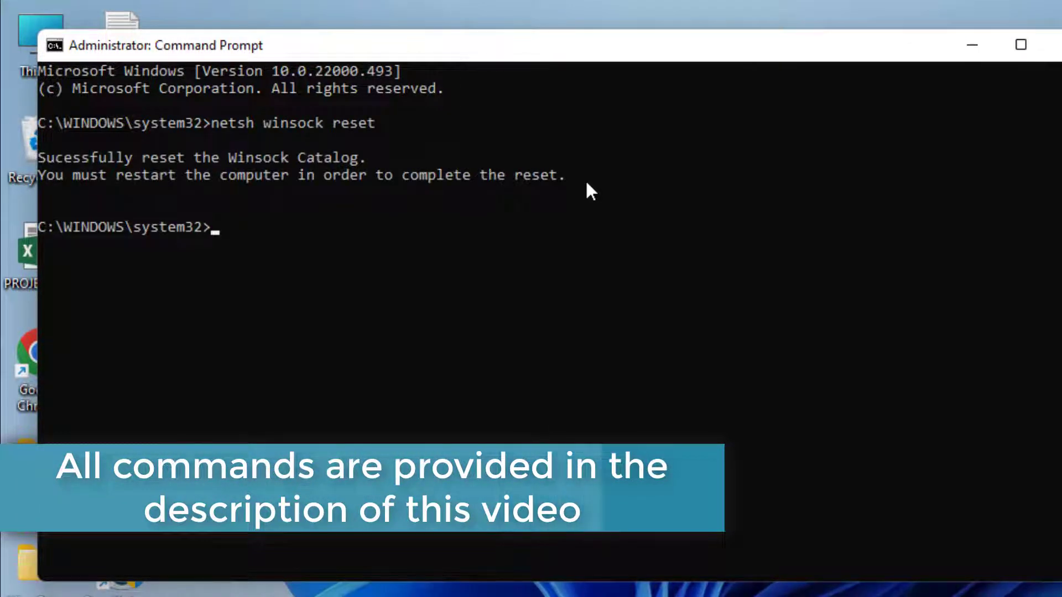
type("netsh ")
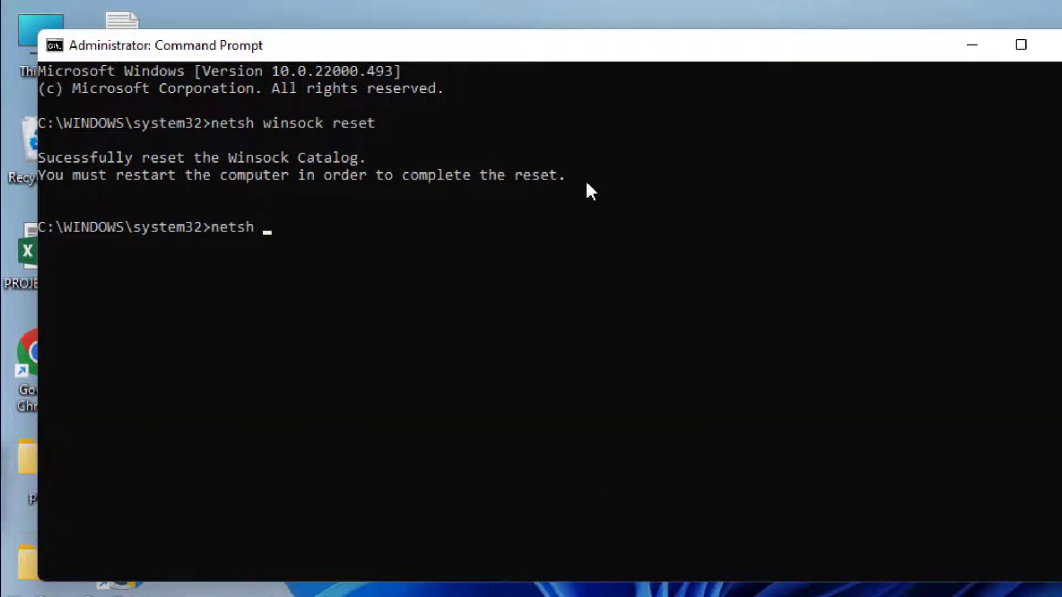
type("int ip r")
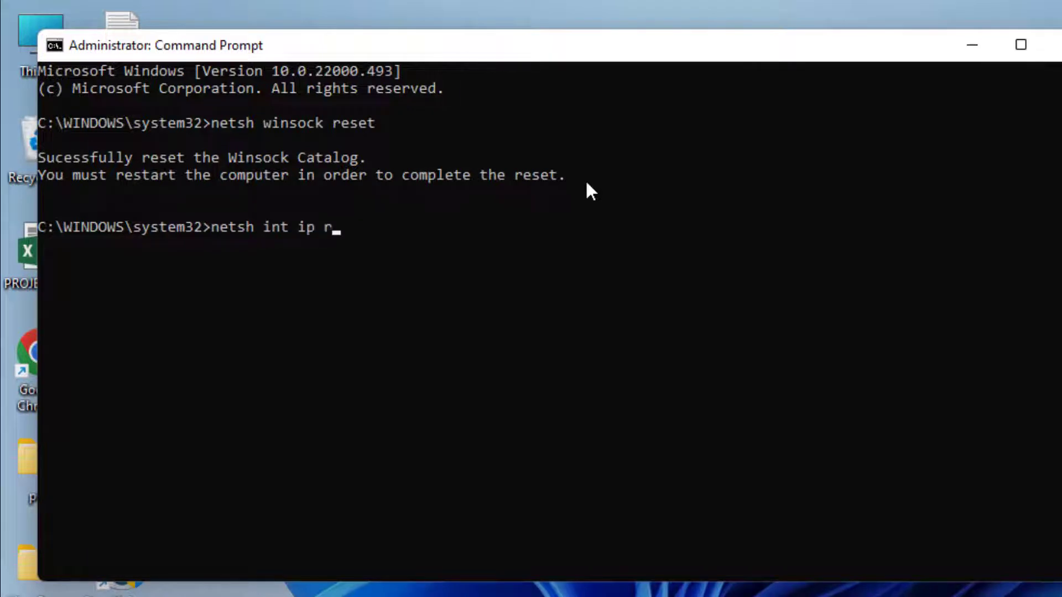
type("eset")
key("Return")
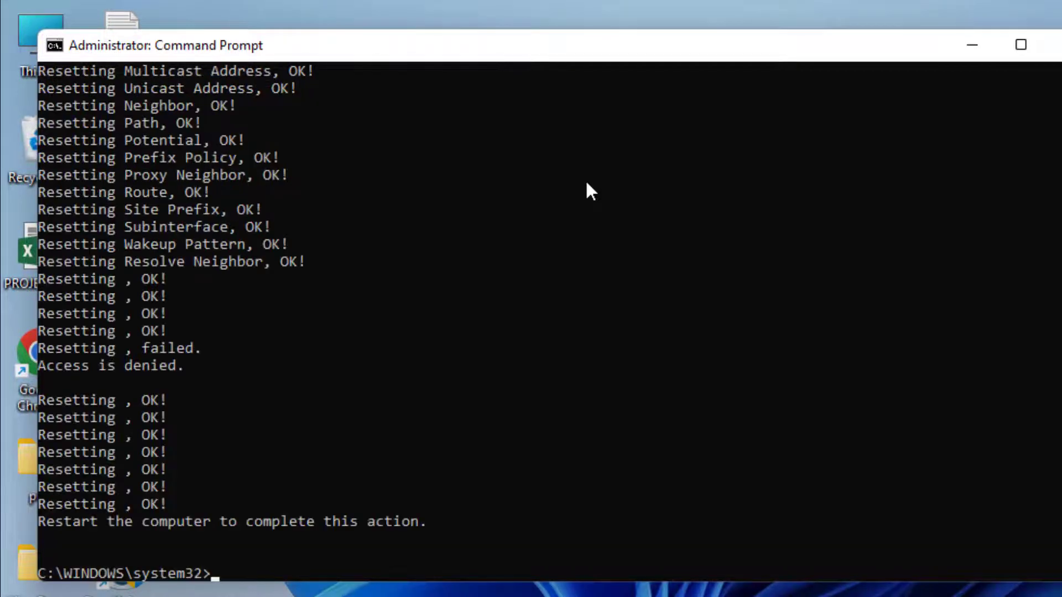
Run ipconfig /renew, then select and clear the restart-required message line
type("ipconfig /")
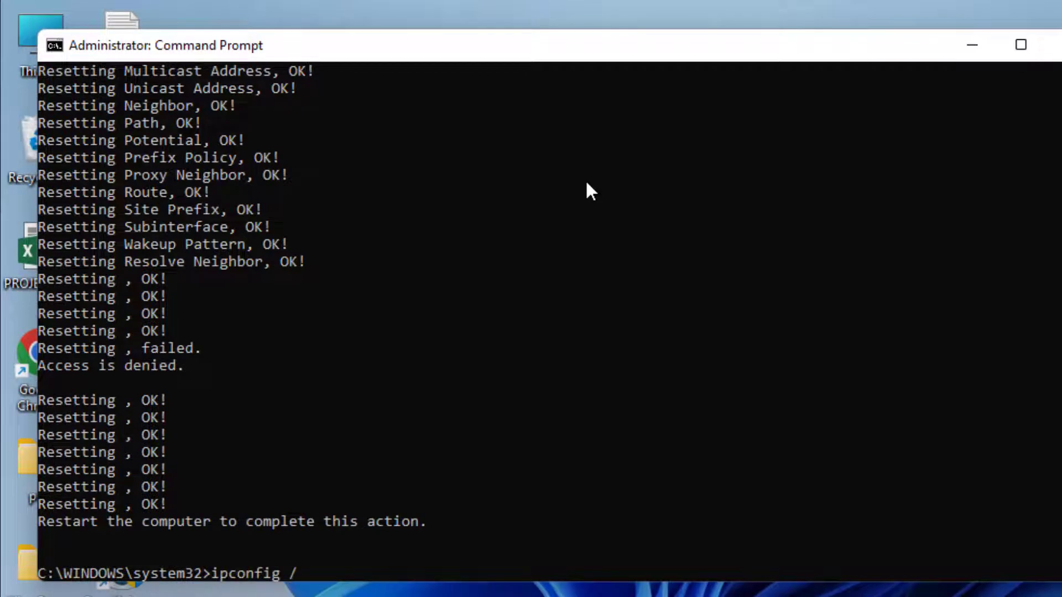
type("renew")
key("Return")
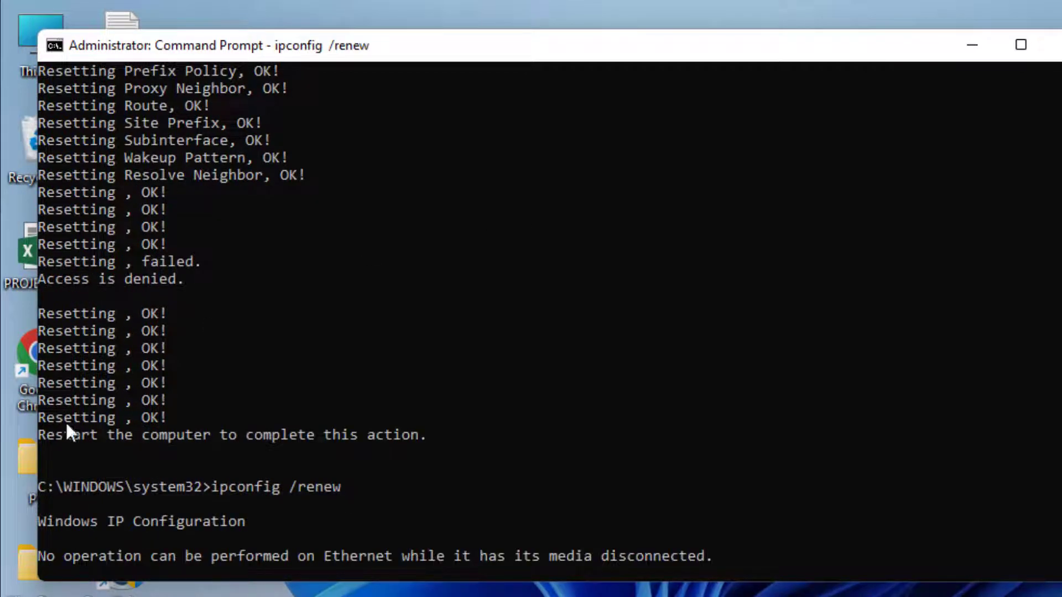
left_click(45, 436)
left_click_drag(44, 436, 432, 435)
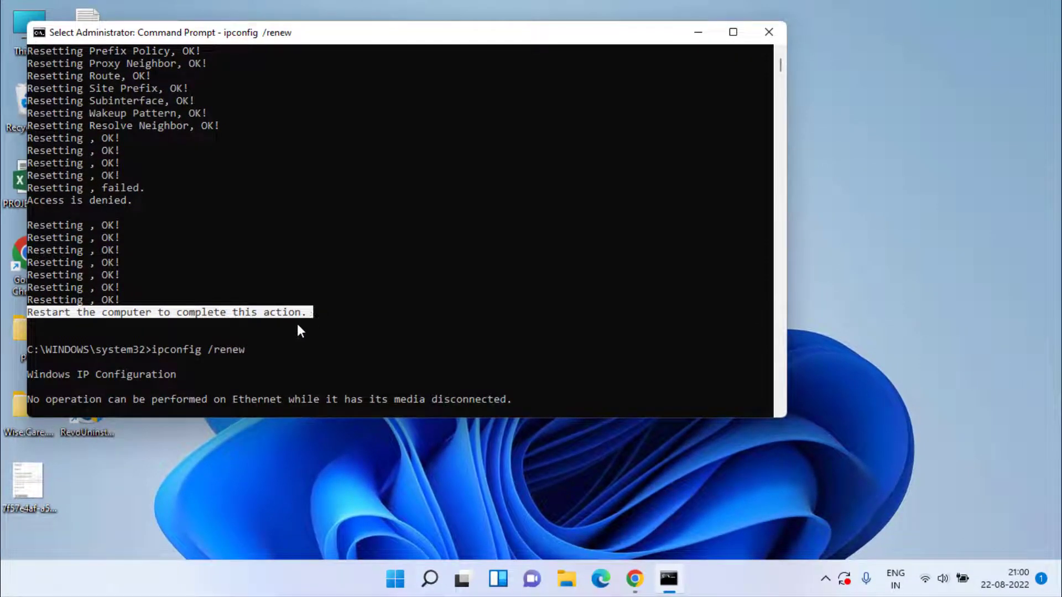
left_click(228, 333)
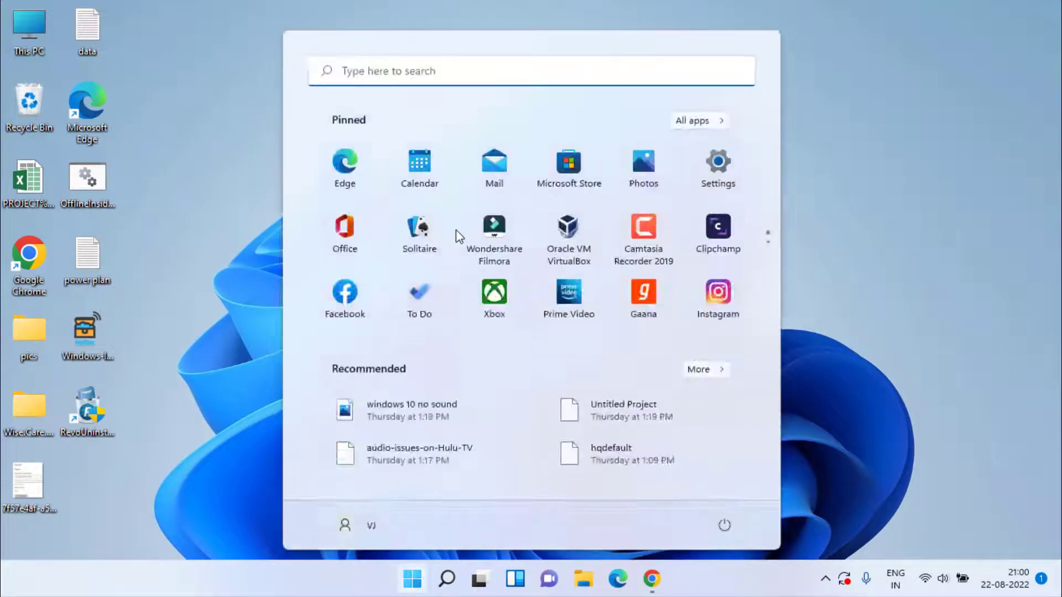
Run ipconfig /release in an administrator Command Prompt, then close the window
type("cmd")
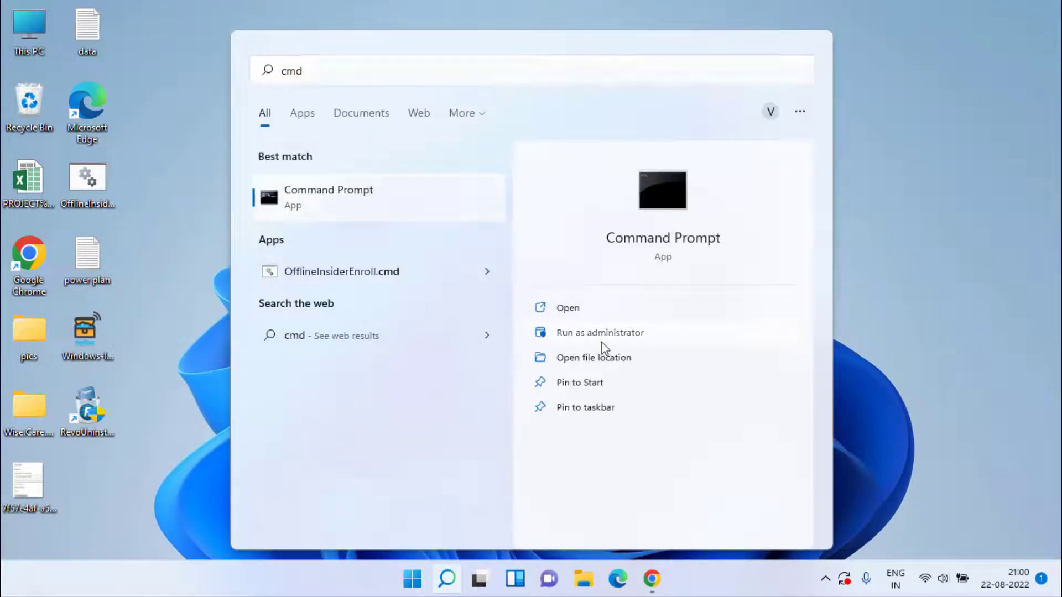
left_click(602, 341)
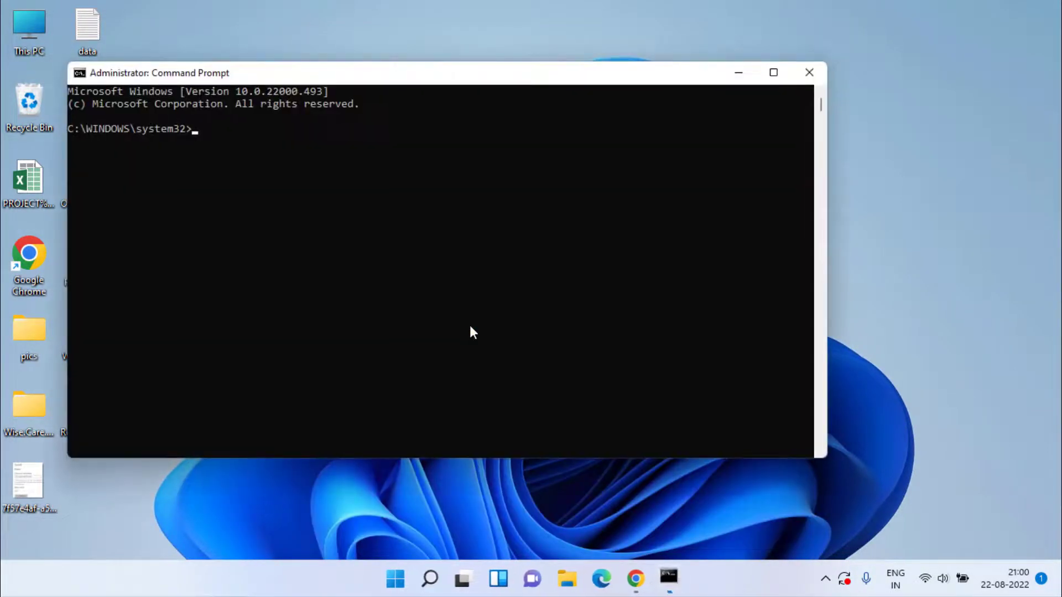
type("ipconfig /release")
key("Return")
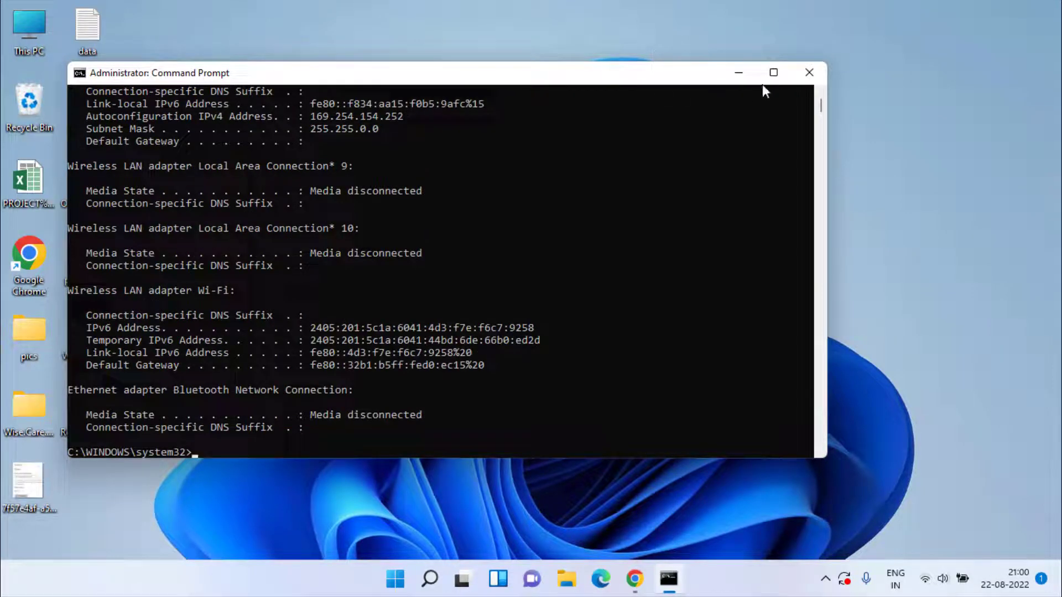
left_click(805, 76)
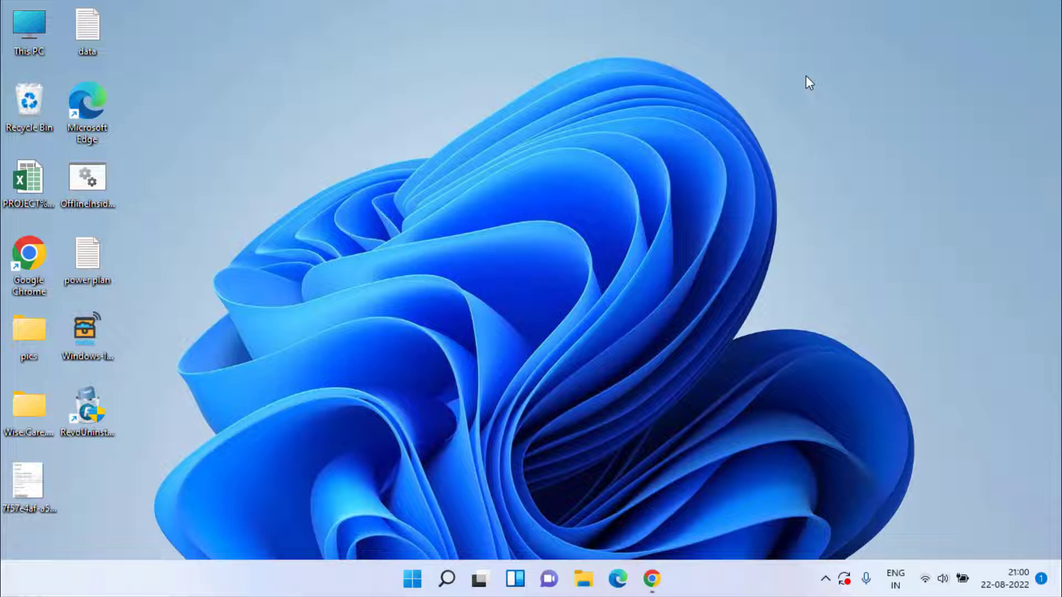
Start Reset this PC from Settings > System > Recovery and choose Keep my files
key("super+i")
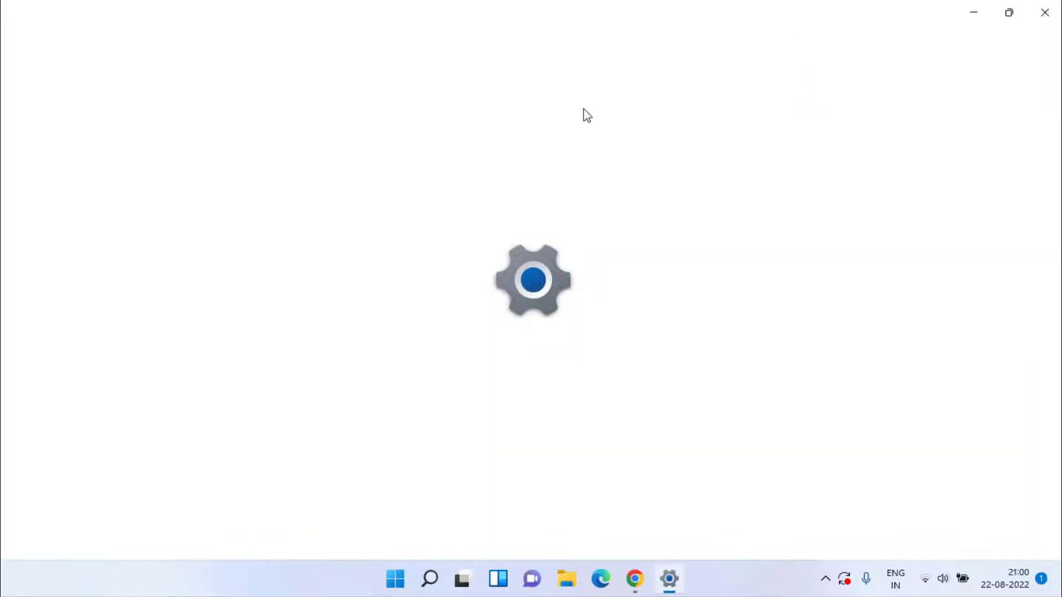
scroll(488, 365, "down", 6)
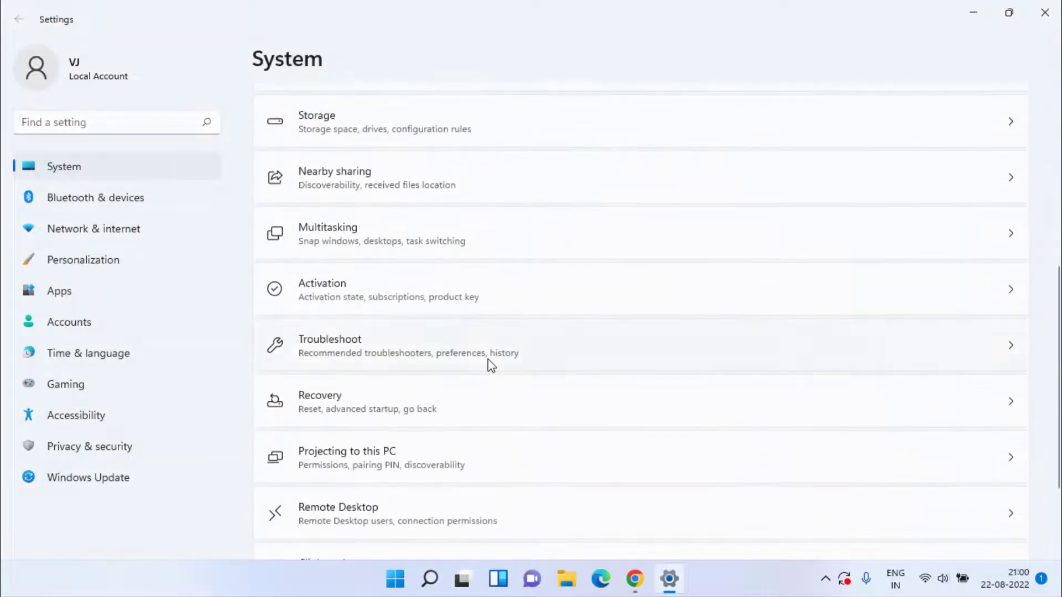
left_click(387, 411)
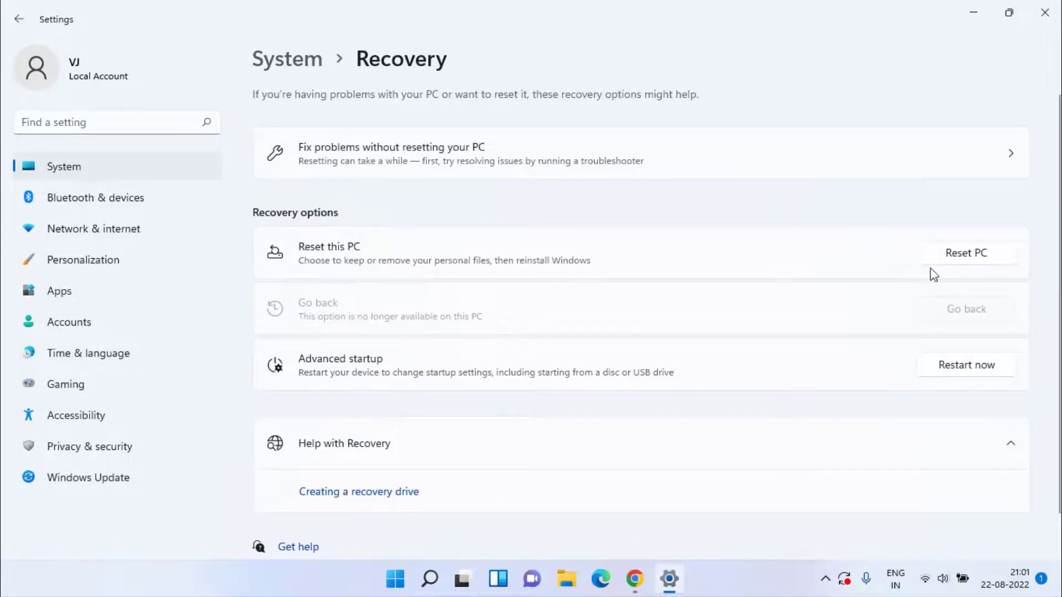
left_click(965, 258)
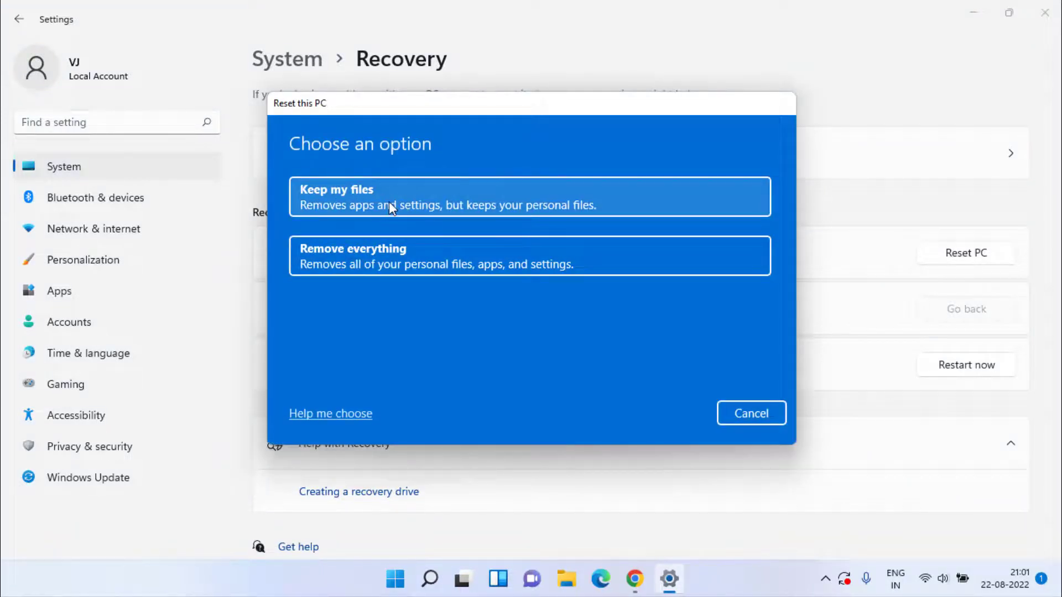
left_click(389, 201)
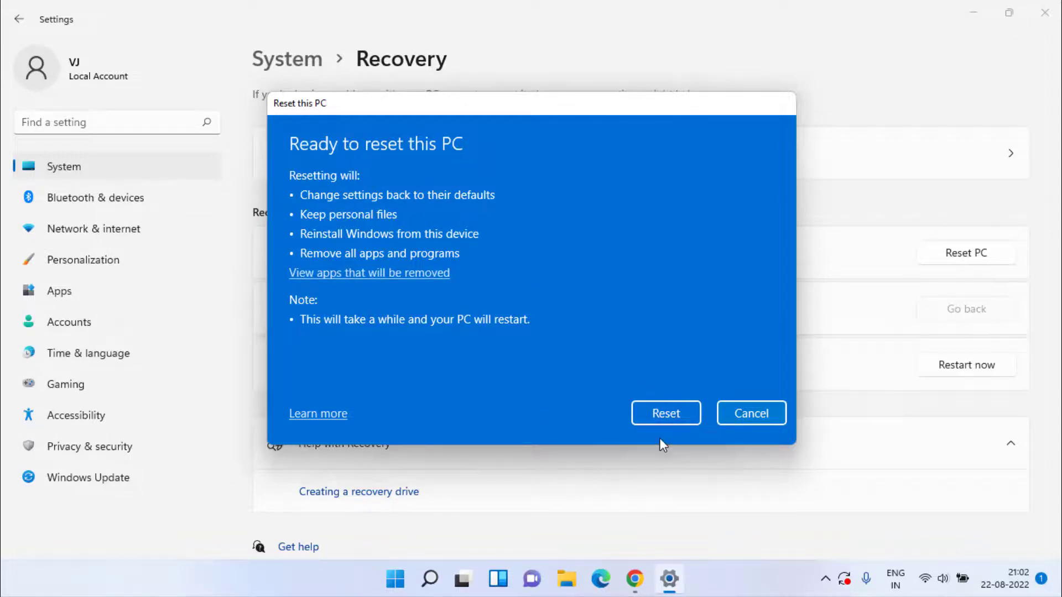
Cancel the Reset this PC dialog and close Settings
left_click(762, 419)
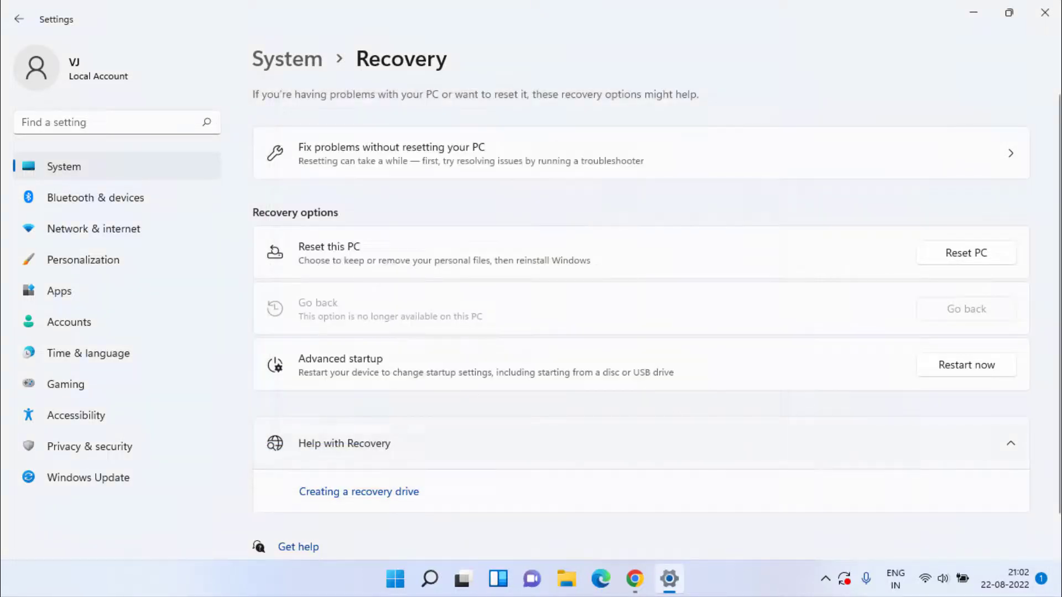
left_click(1045, 16)
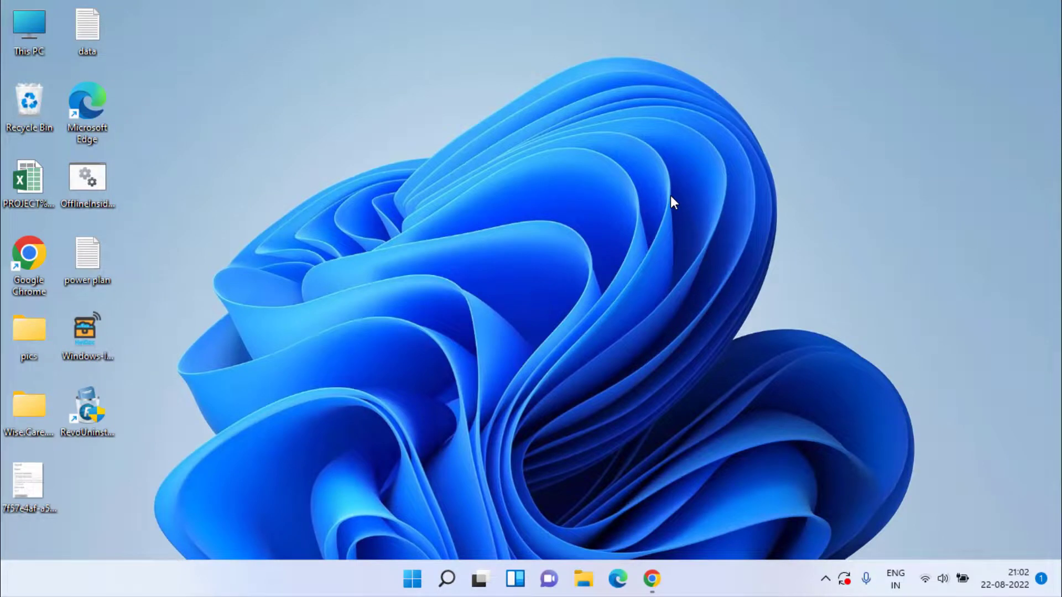